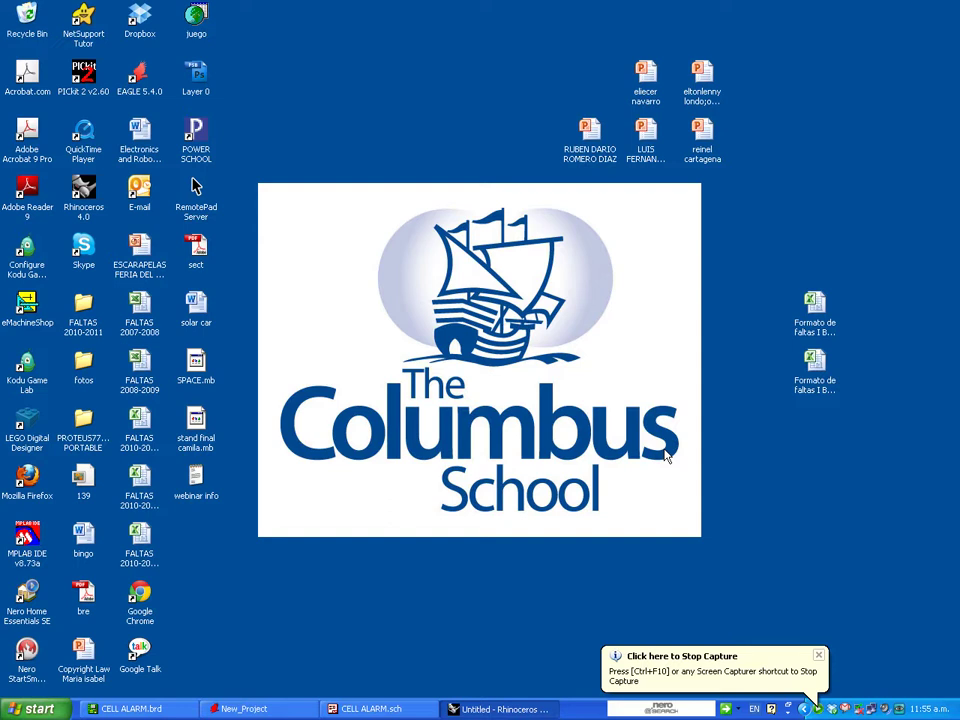
Switch to the untitled Rhinoceros model, close the viewport properties display and maximize the Front viewport
click(497, 709)
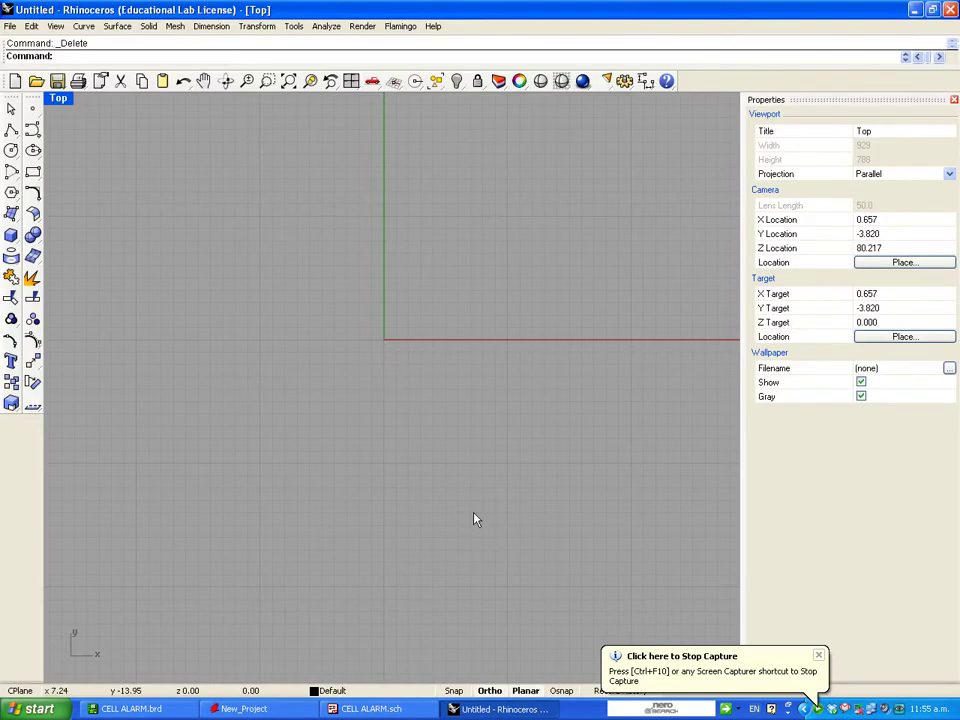
click(954, 99)
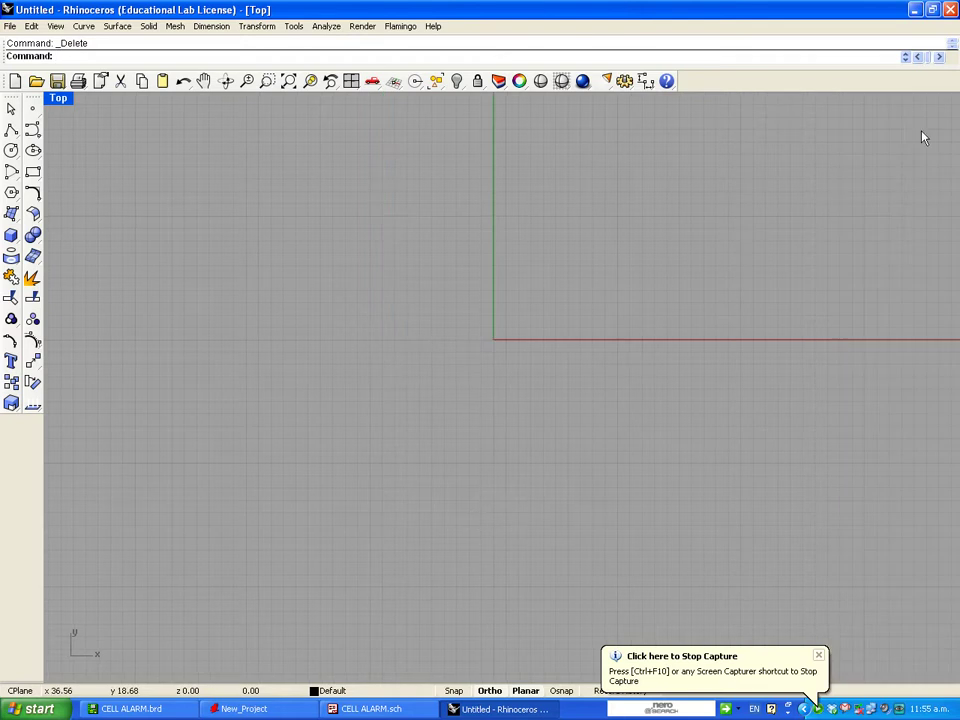
double_click(60, 100)
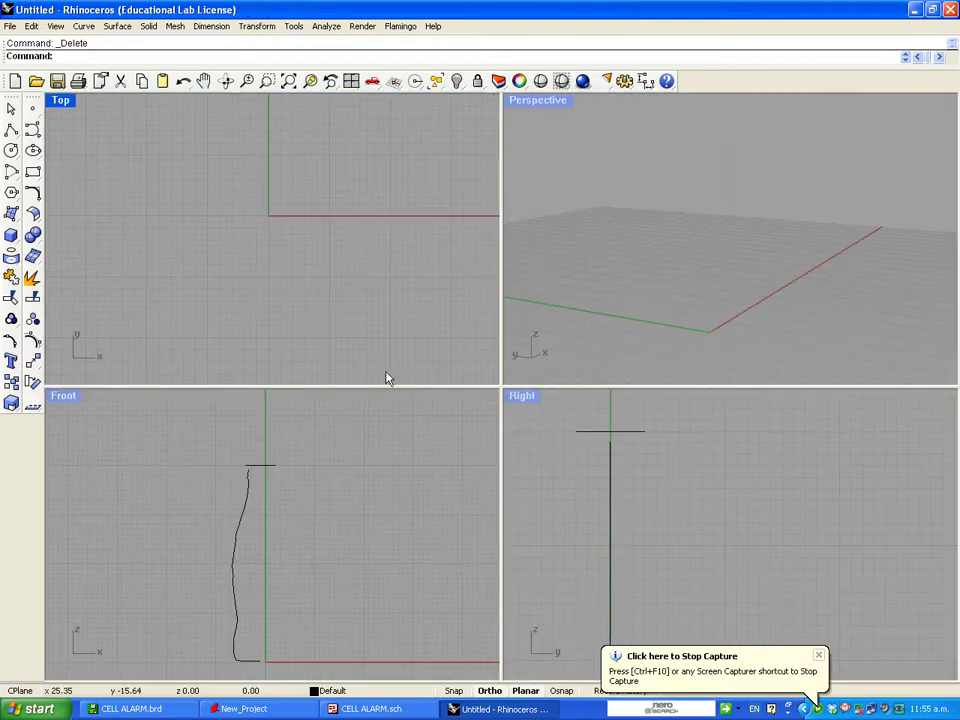
right_drag(528, 262, 508, 257)
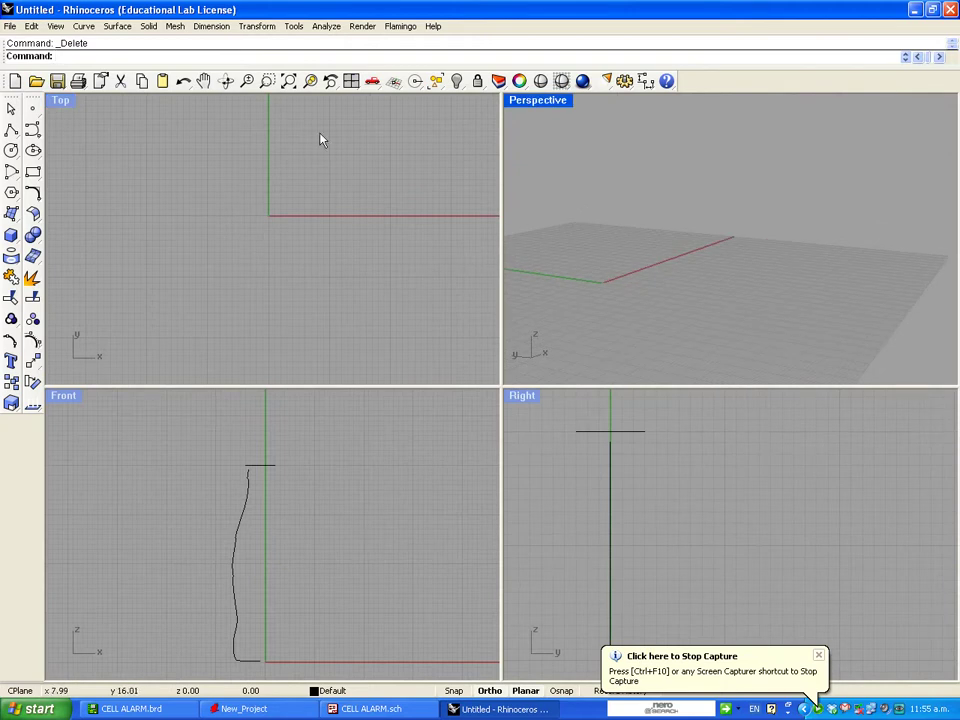
scroll(257, 198, down, 2)
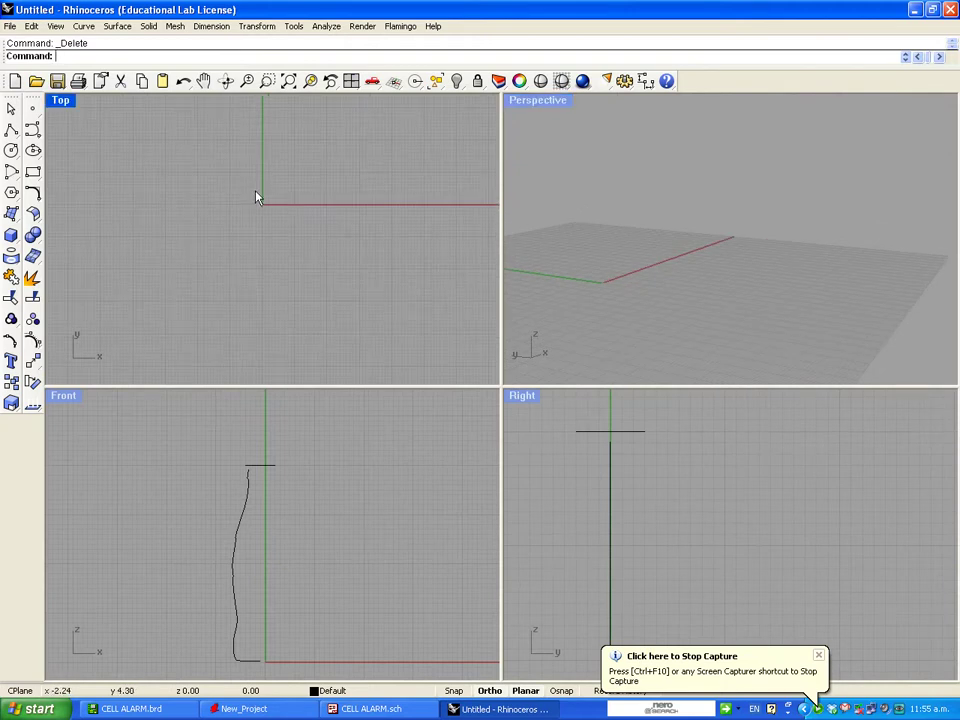
scroll(287, 217, down, 1)
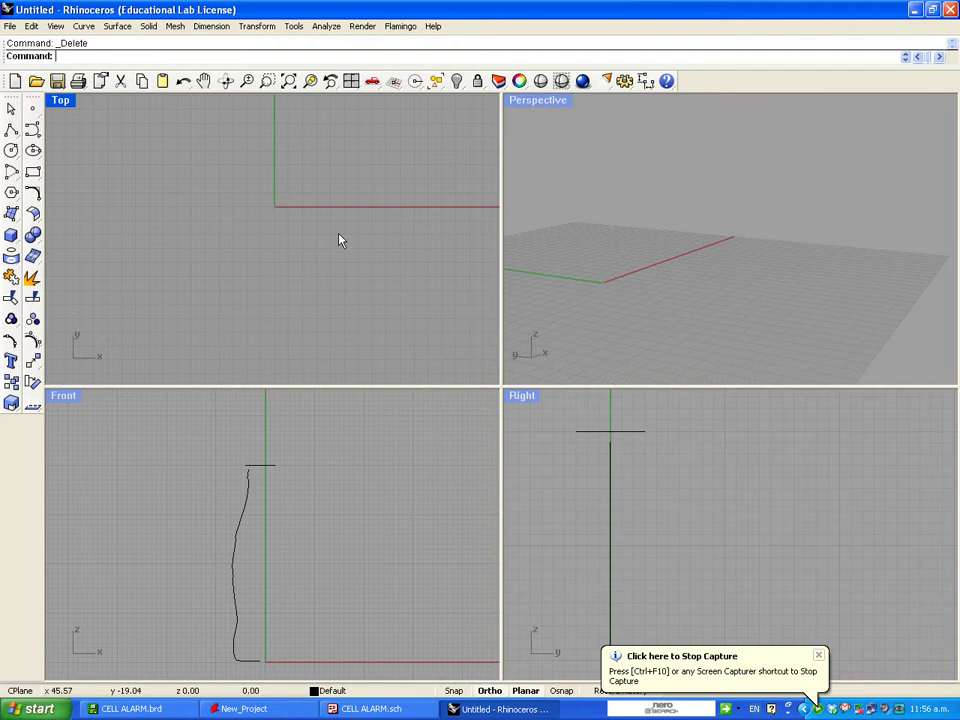
double_click(72, 399)
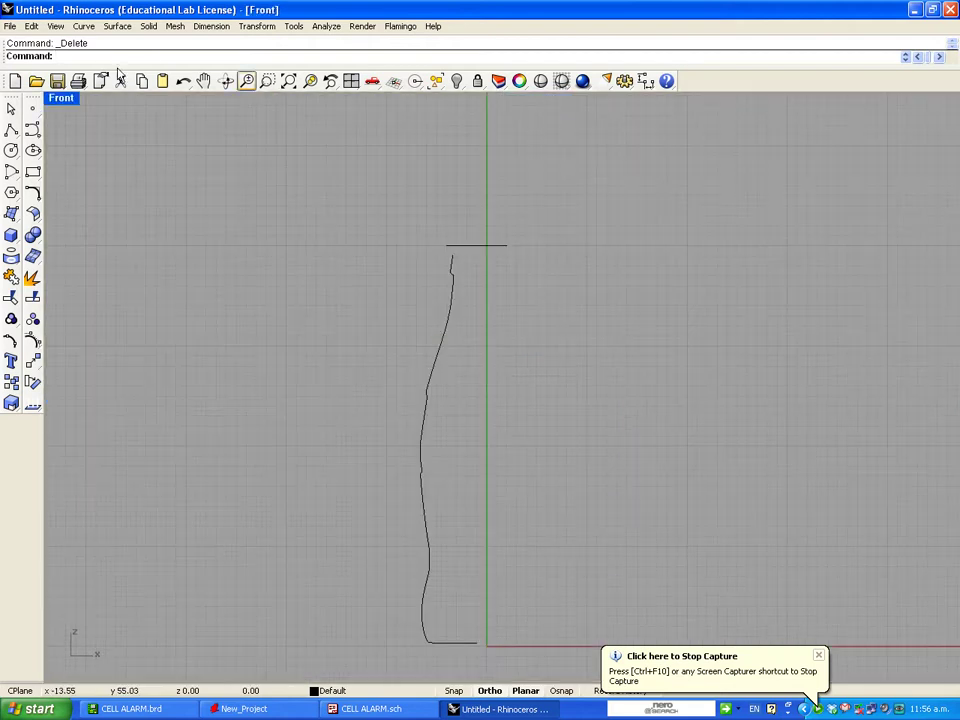
click(60, 100)
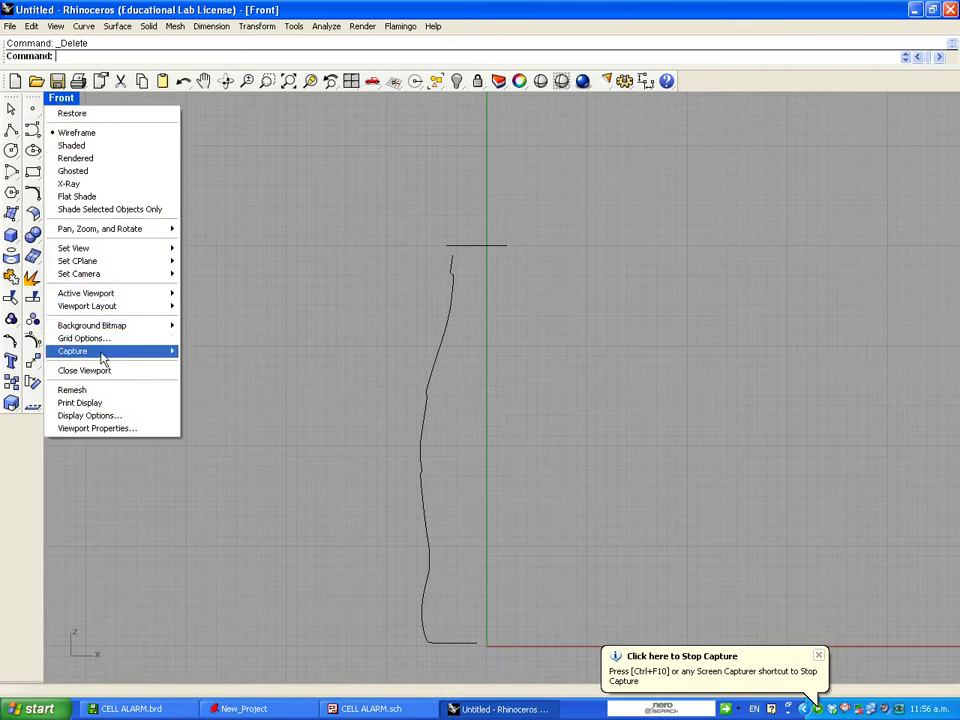
mouse_move(113, 334)
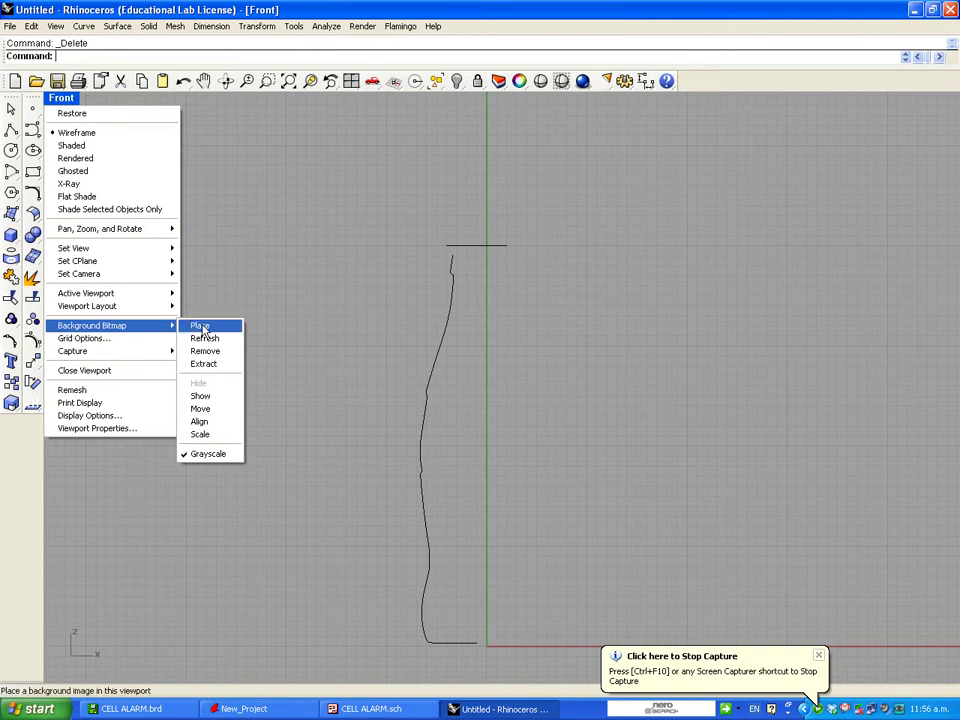
click(201, 328)
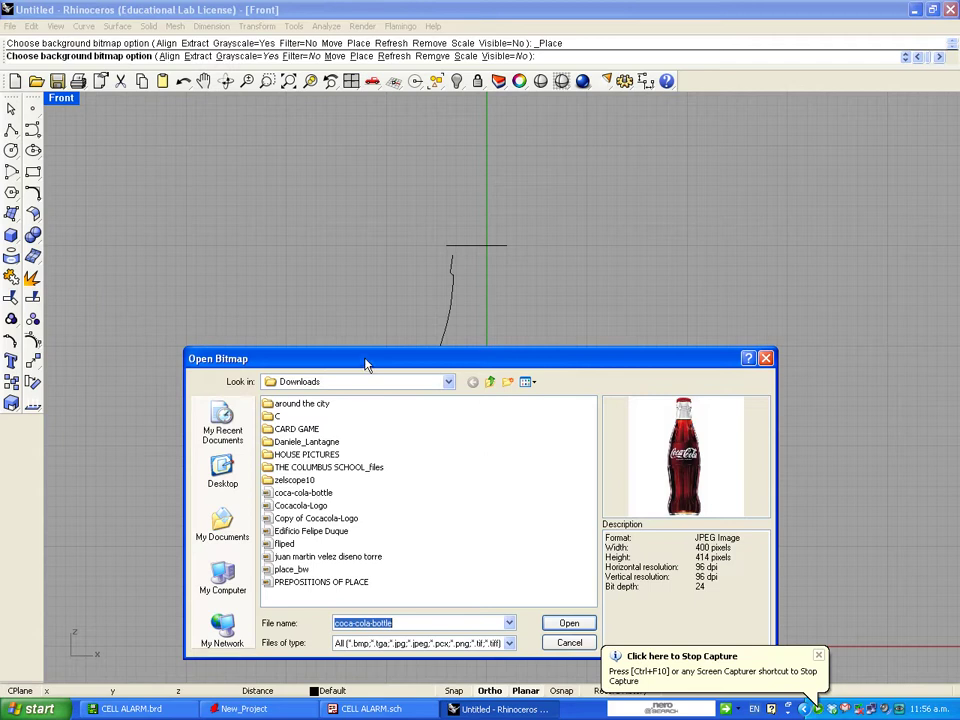
drag(366, 364, 310, 188)
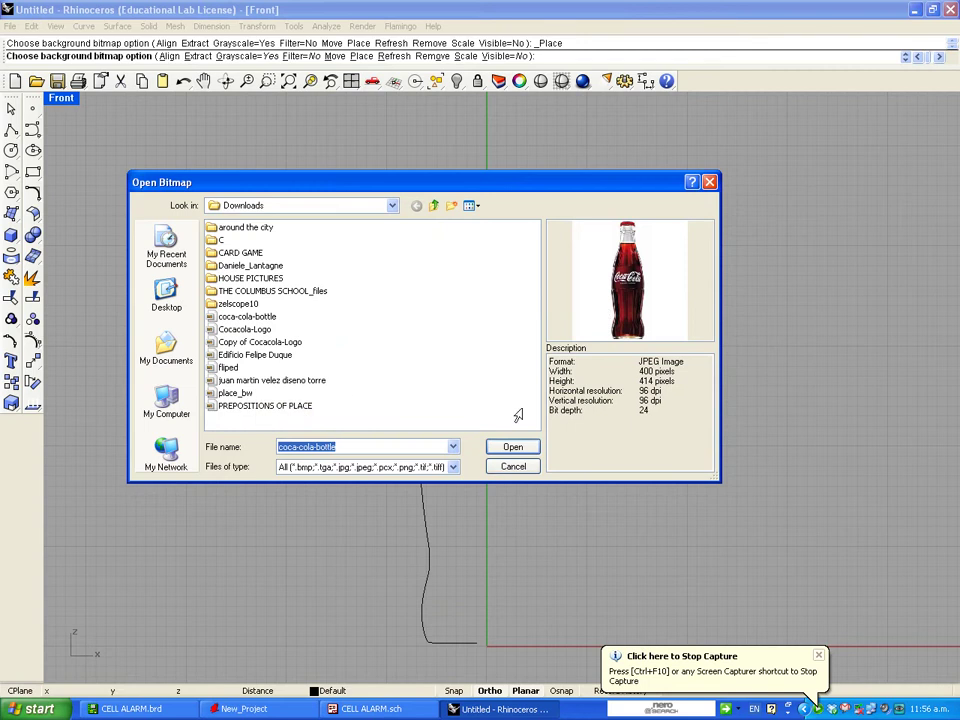
click(513, 466)
Show the Coca-Cola bottle background bitmap in the Front viewport
click(54, 100)
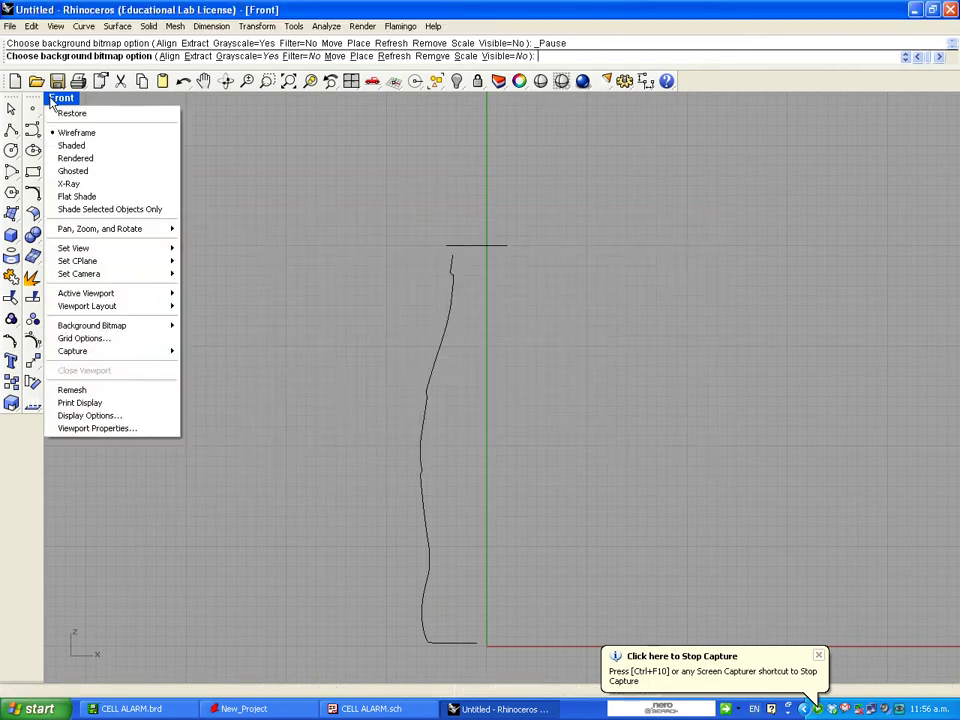
mouse_move(152, 326)
click(202, 397)
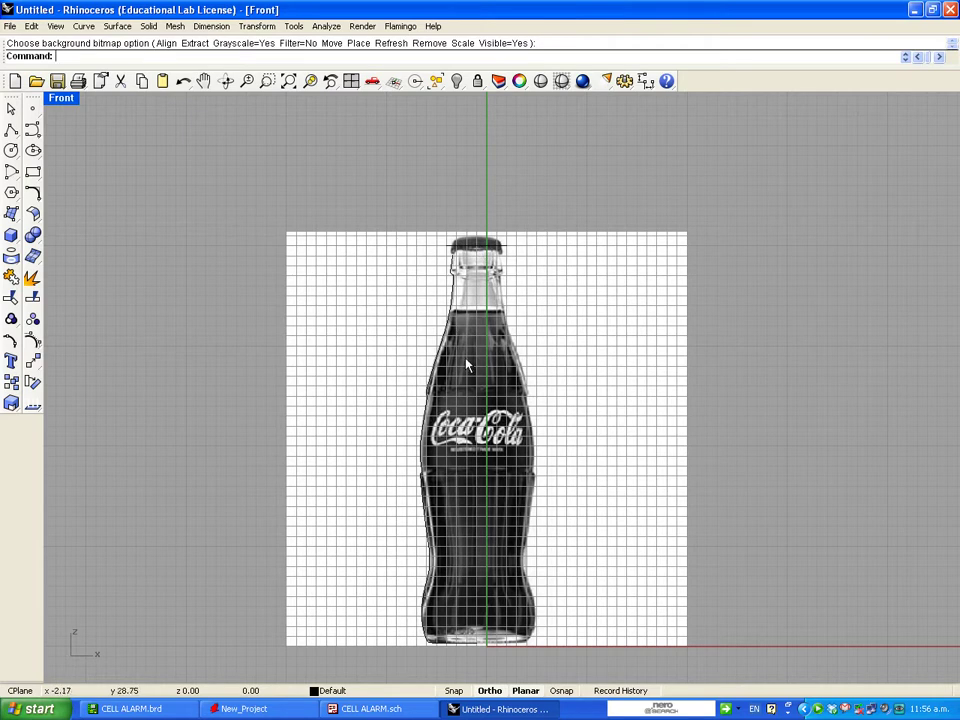
Trace the left edge of the bottle's neck with a degree 3 control point curve, from below the cap to the liquid line, with Ortho off
click(33, 132)
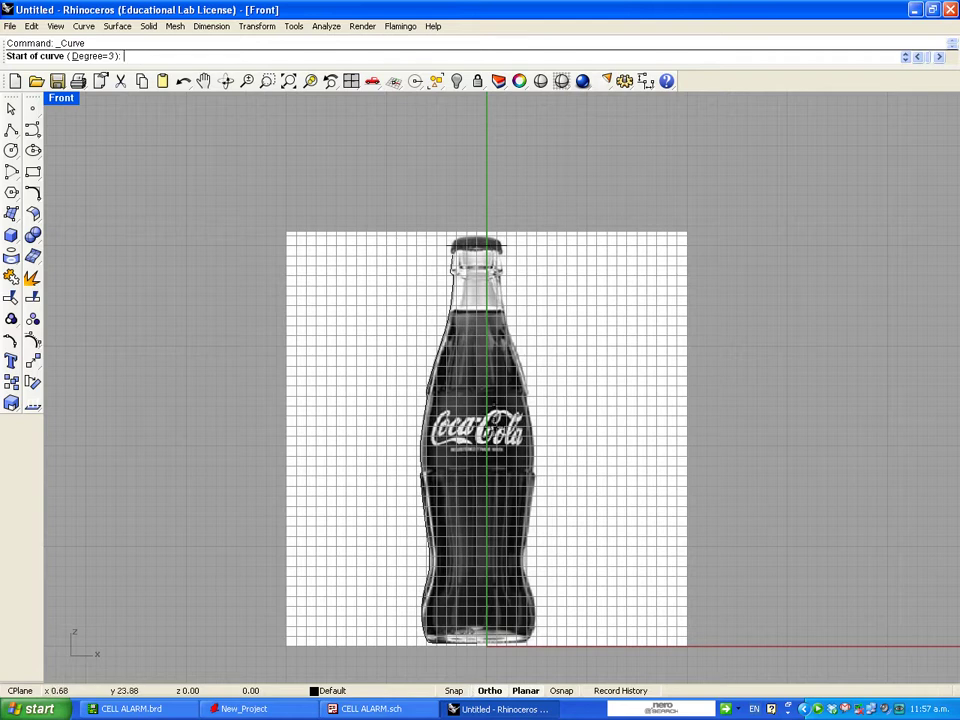
click(489, 690)
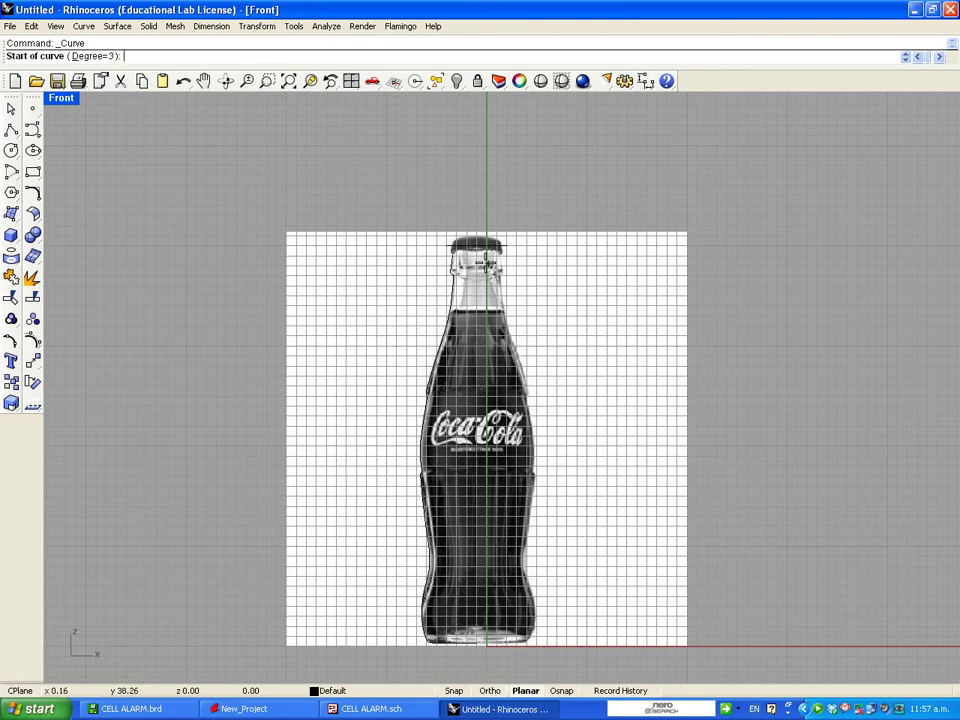
scroll(475, 224, up, 3)
scroll(475, 224, up, 5)
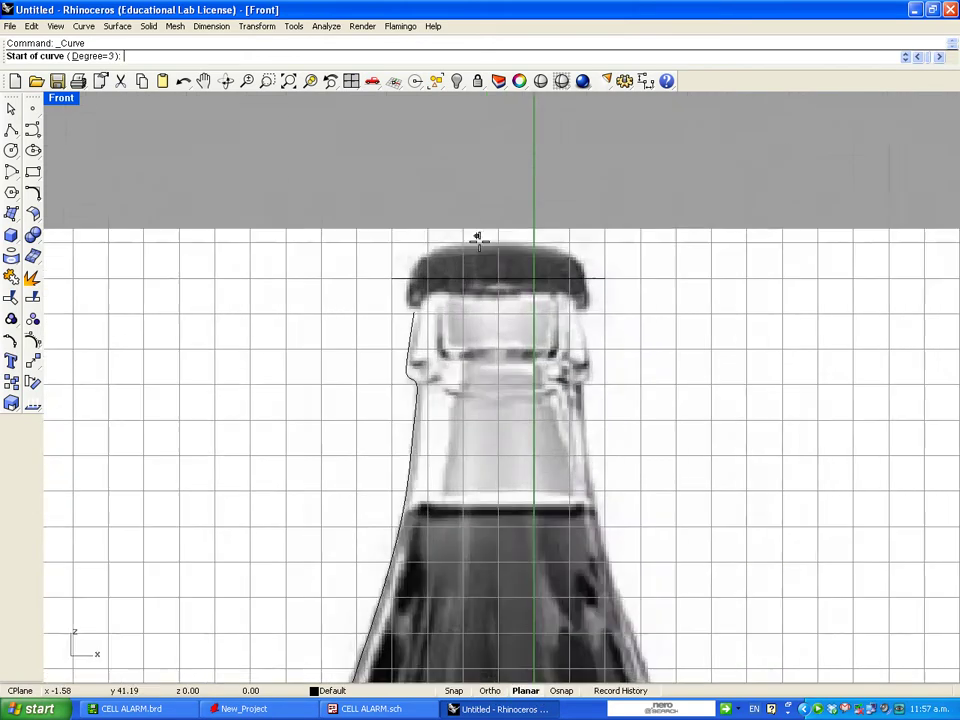
scroll(372, 370, down, 2)
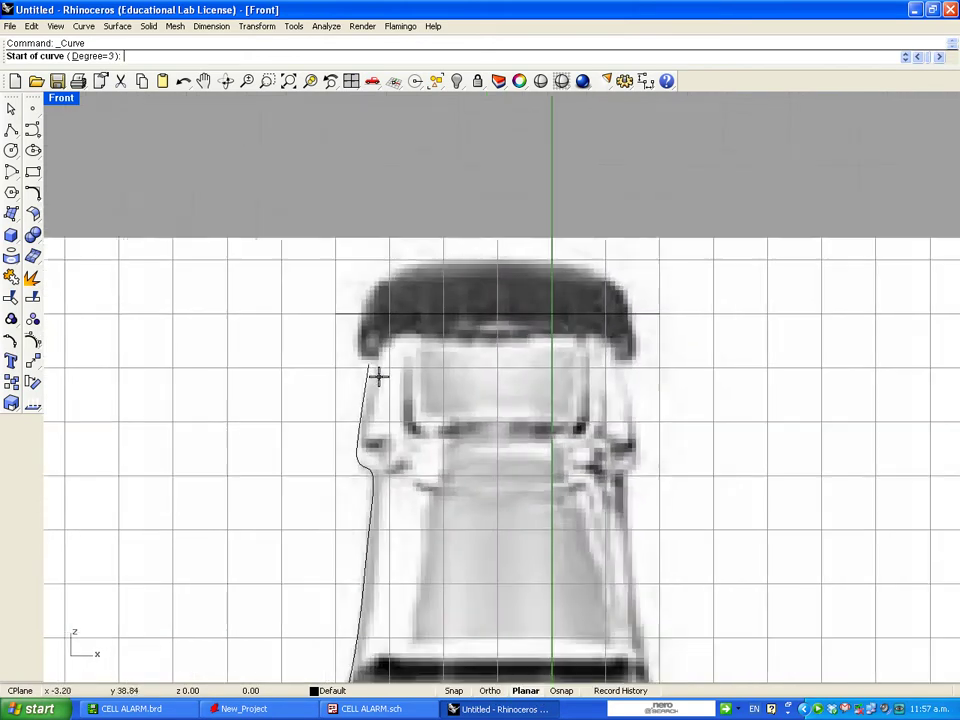
scroll(365, 362, down, 3)
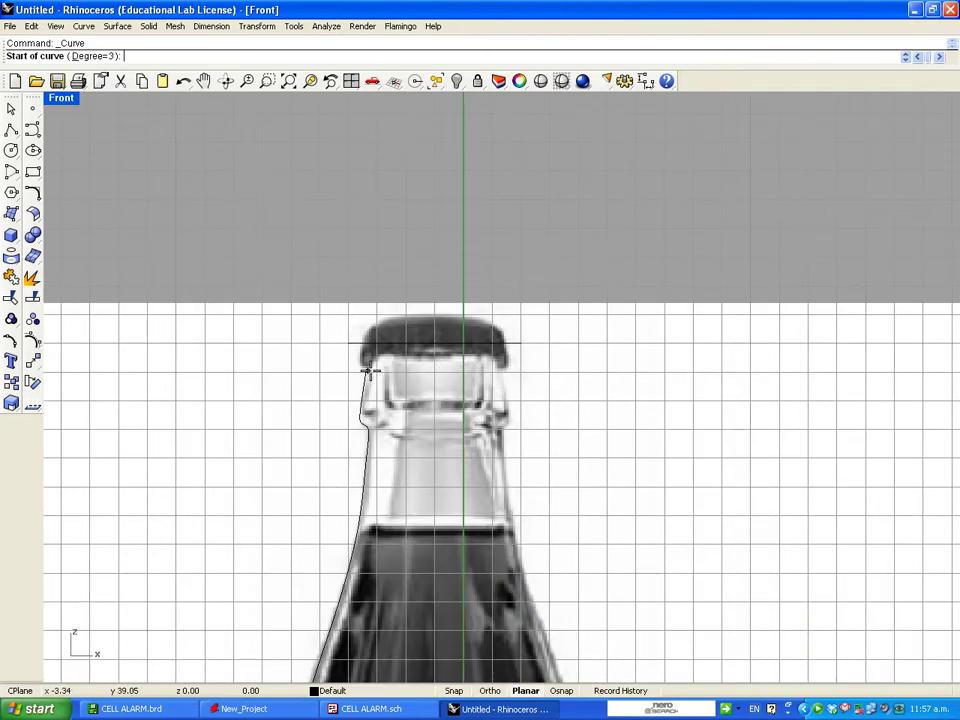
scroll(368, 366, down, 1)
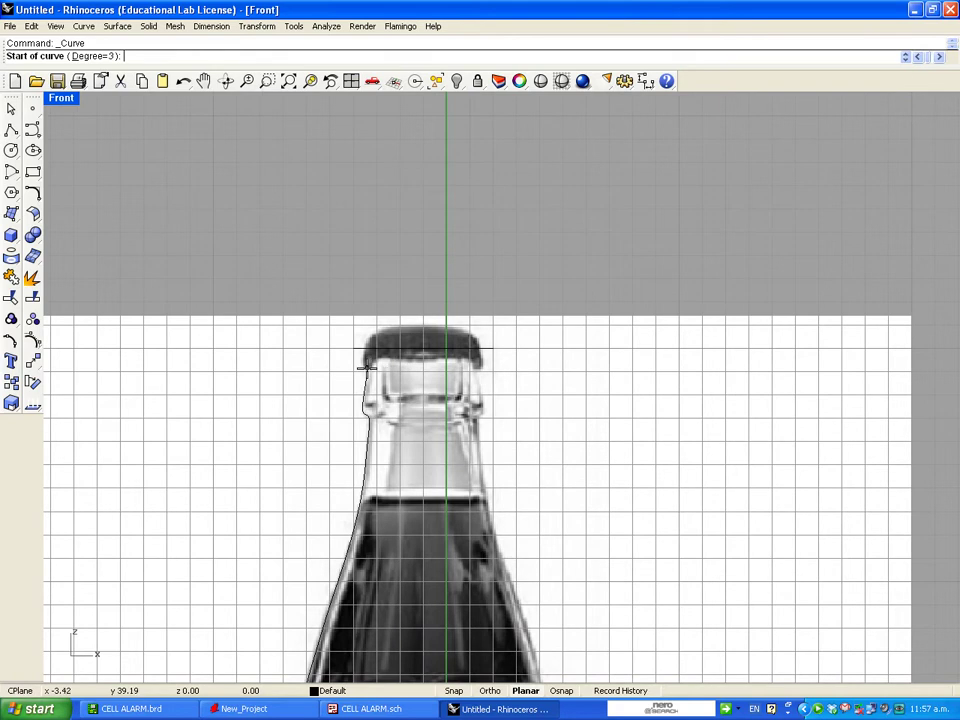
click(366, 370)
click(364, 397)
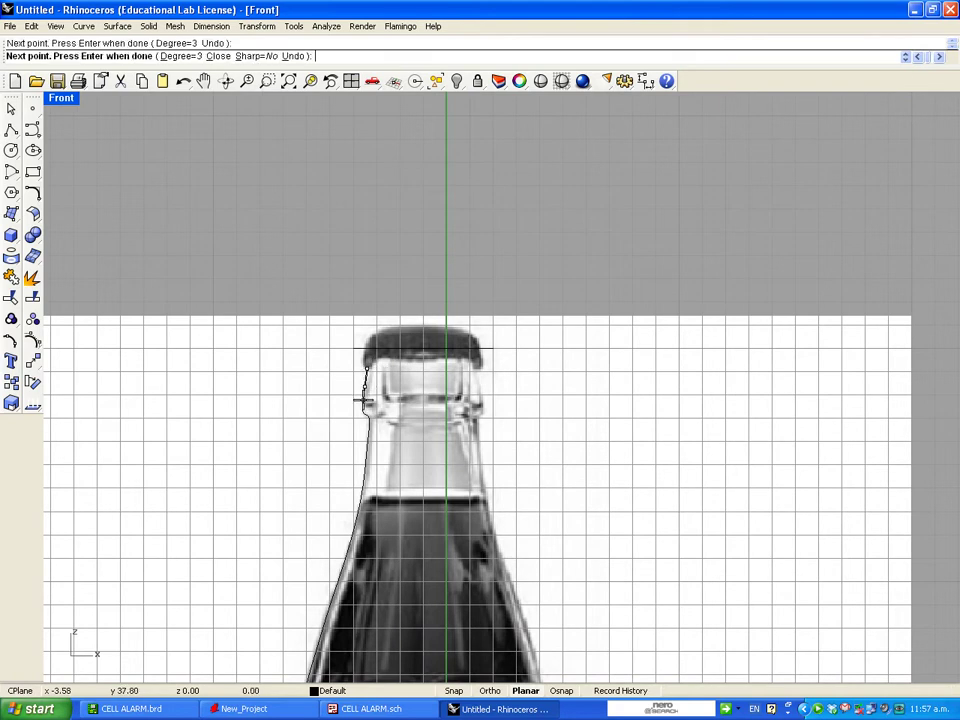
click(364, 410)
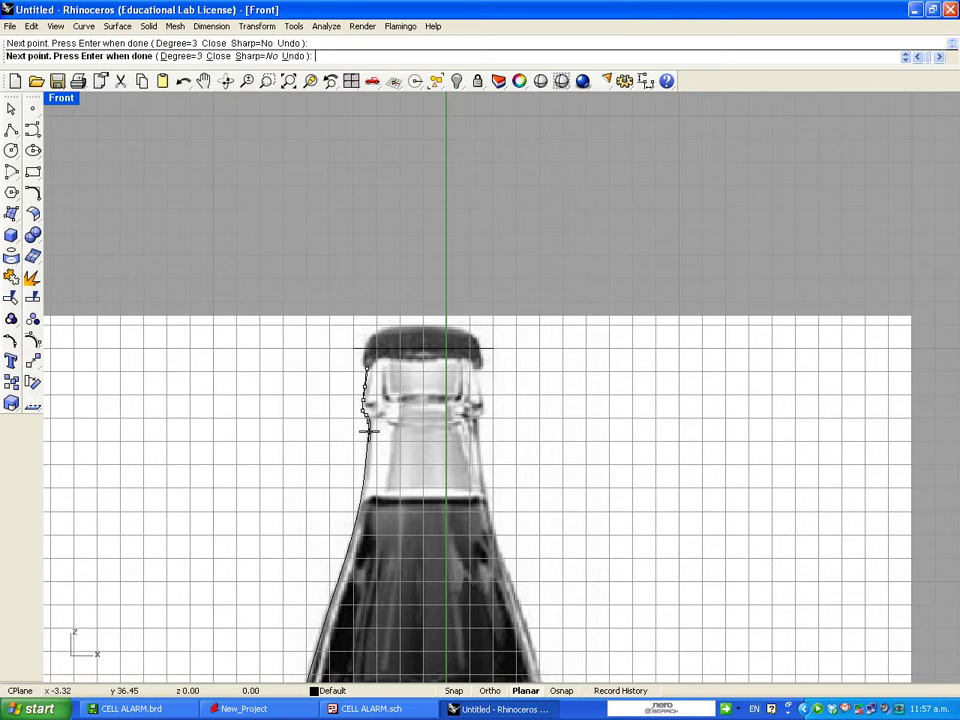
click(369, 440)
click(367, 460)
click(364, 487)
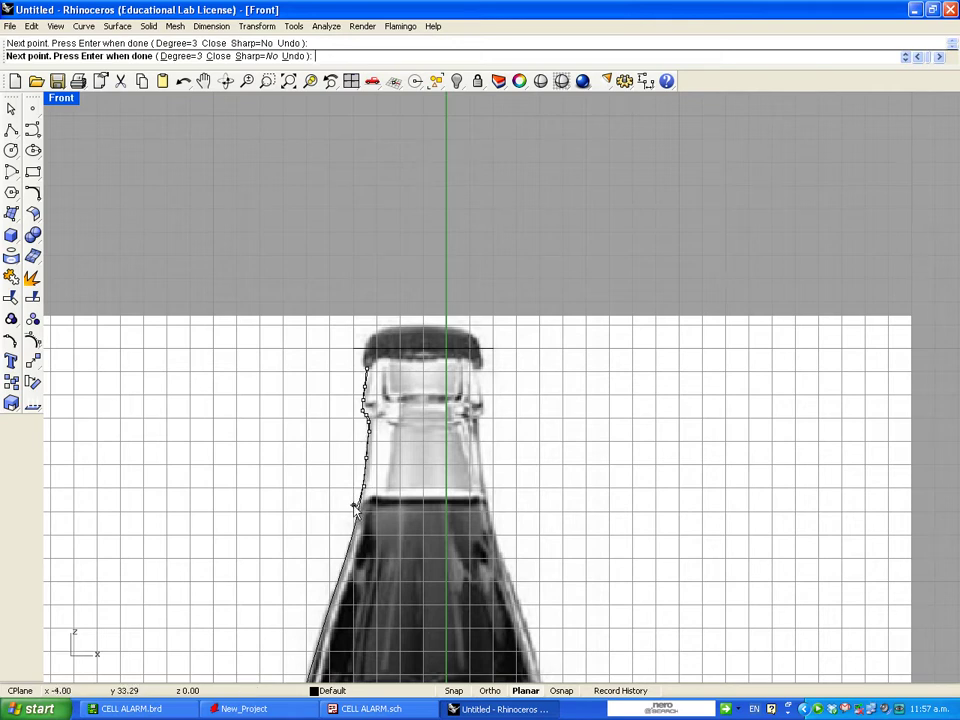
key(Return)
Delete the short curve traced over the bottle's neck
click(403, 500)
click(403, 499)
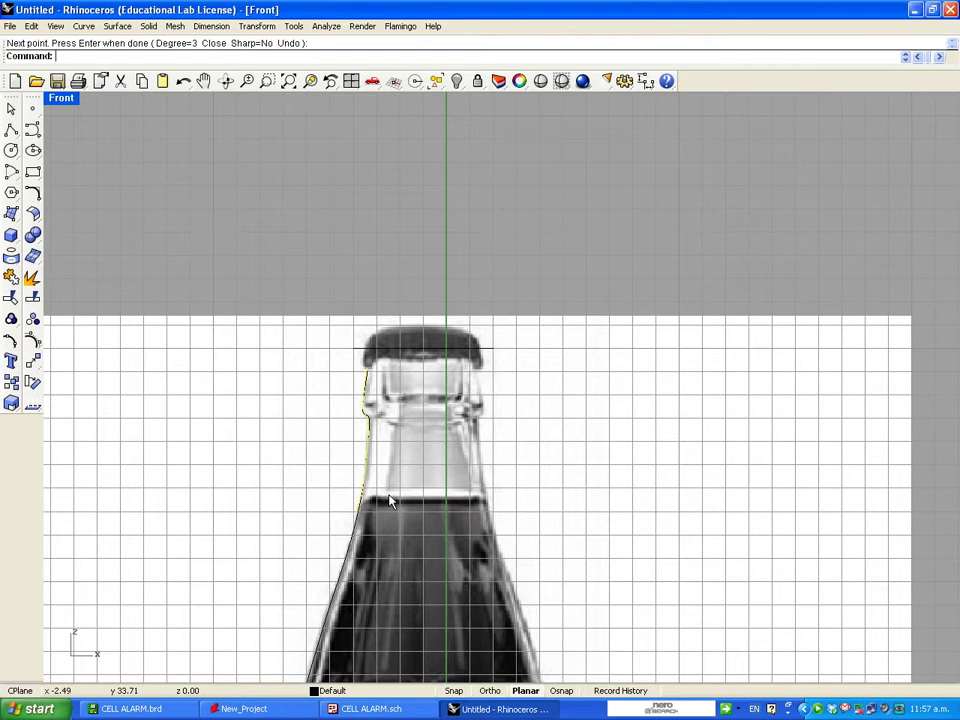
key(Delete)
scroll(389, 498, down, 5)
right_drag(372, 487, 411, 357)
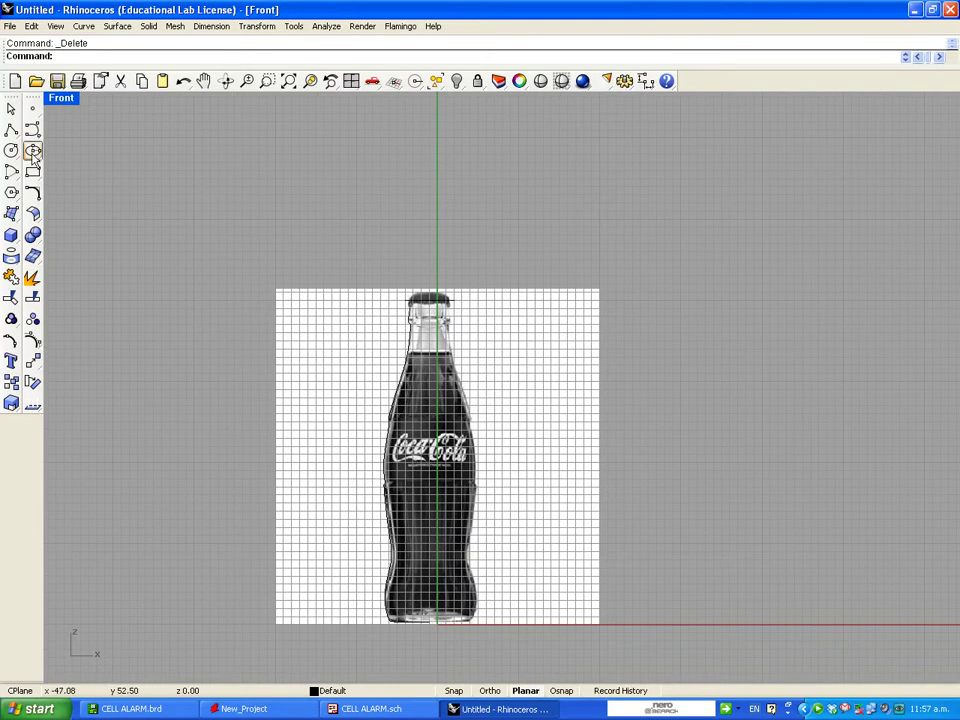
Hide the background bitmap in the Front viewport and delete the horizontal line above the bottle profile curve
click(61, 99)
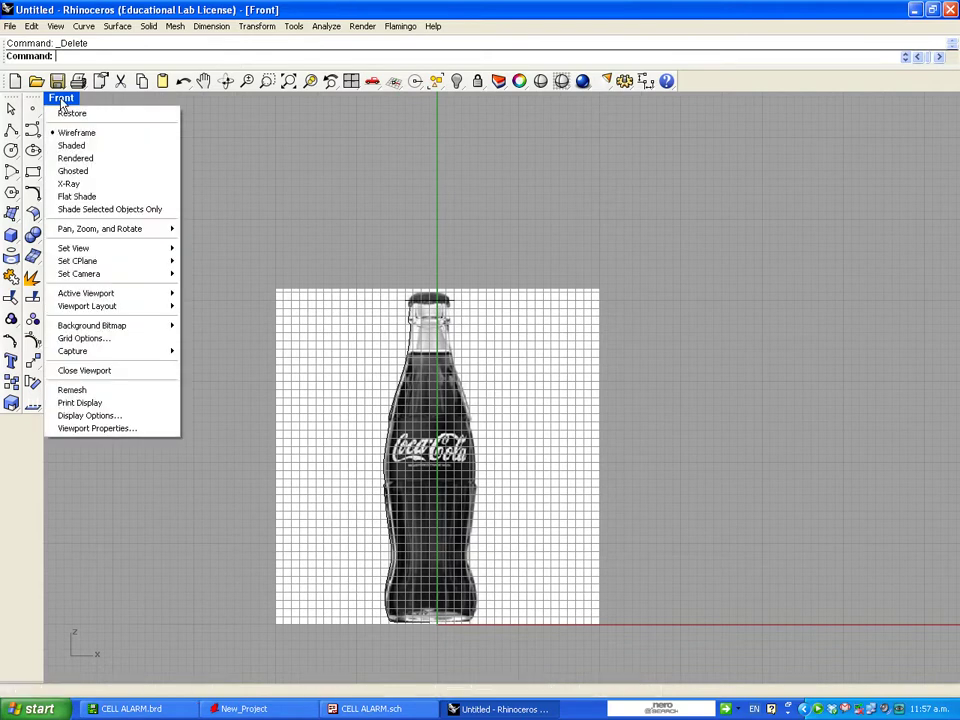
mouse_move(108, 332)
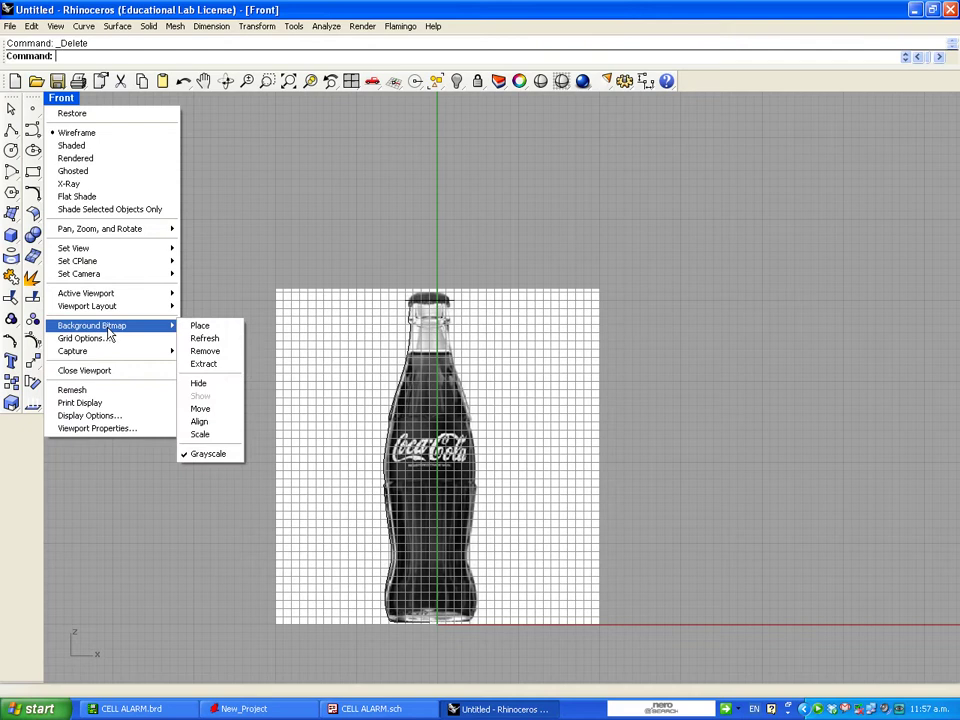
click(199, 383)
click(441, 300)
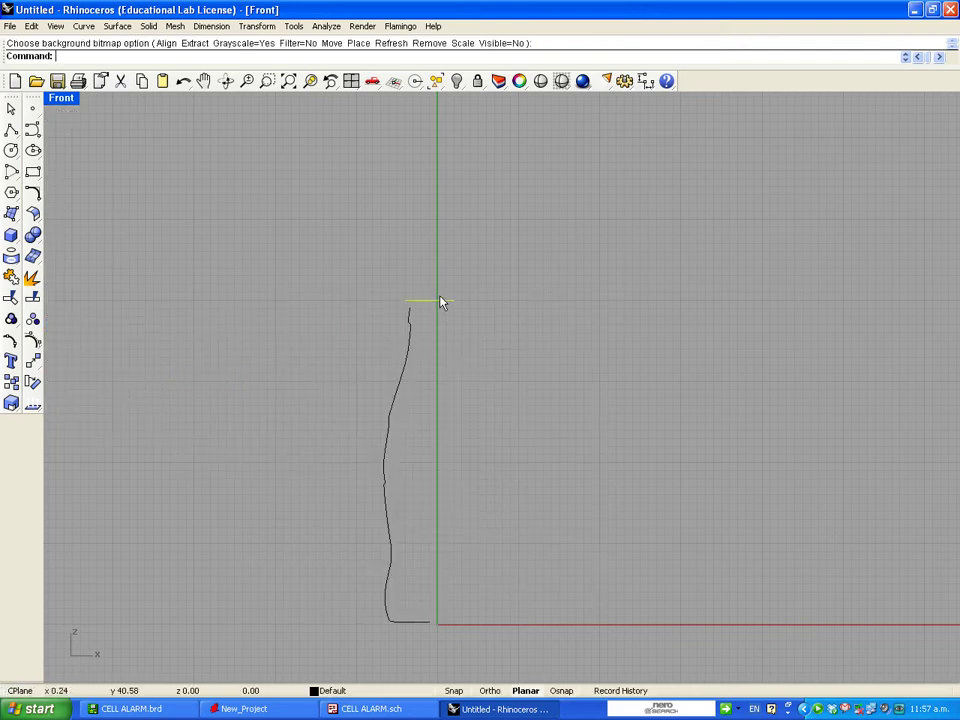
key(Delete)
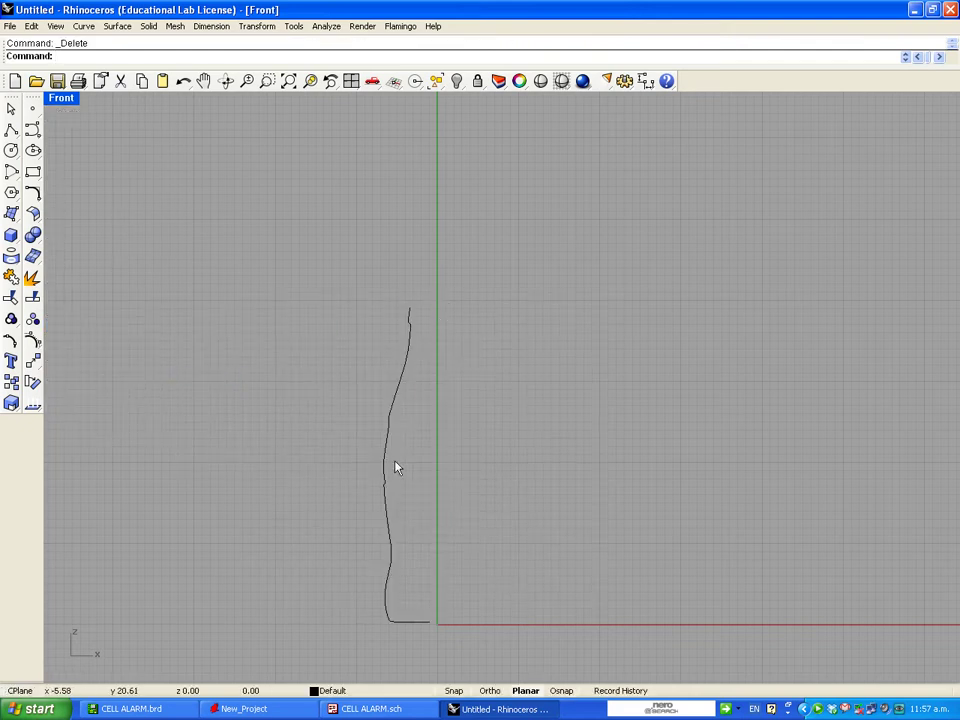
Examine the bottle profile curve and its base end beside the vertical axis, and return to the four-viewport layout
scroll(452, 608, up, 4)
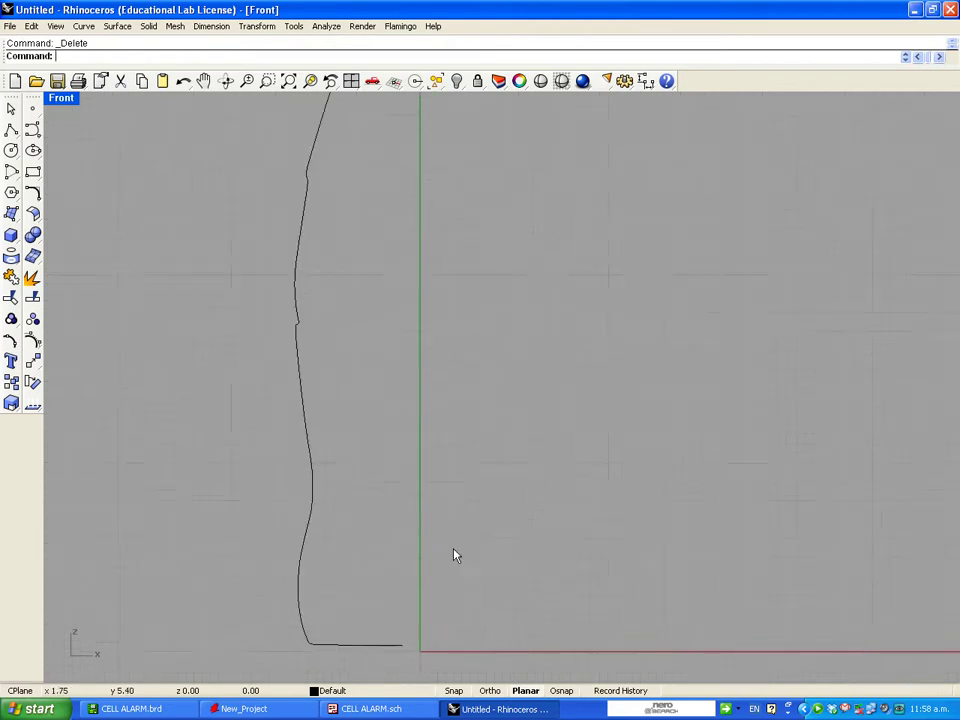
right_drag(452, 553, 534, 574)
scroll(534, 574, down, 3)
scroll(510, 508, up, 2)
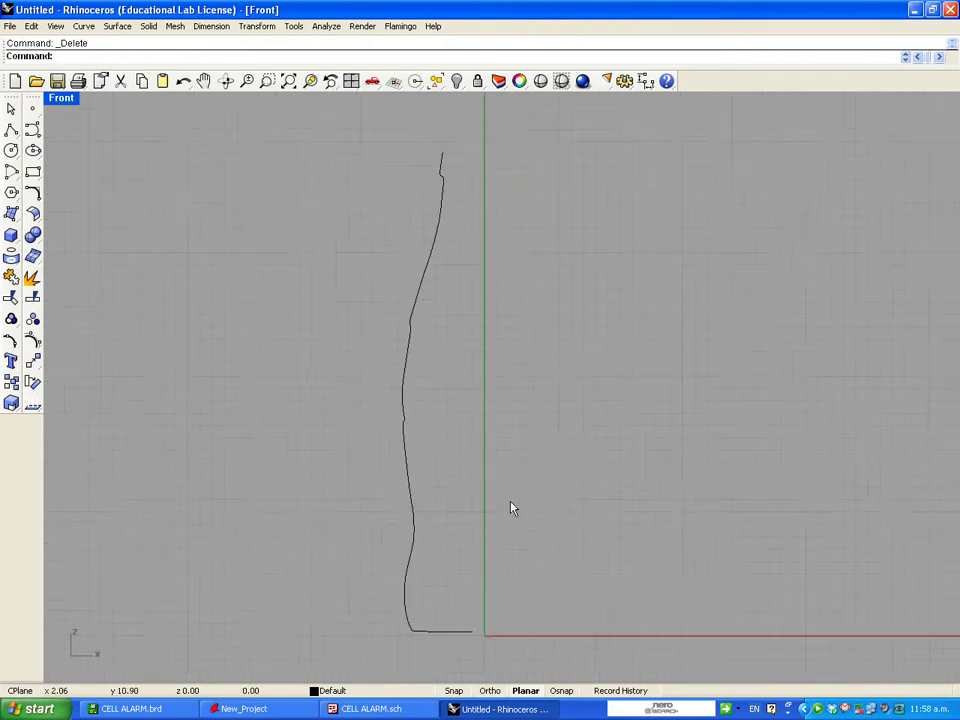
right_drag(551, 506, 502, 498)
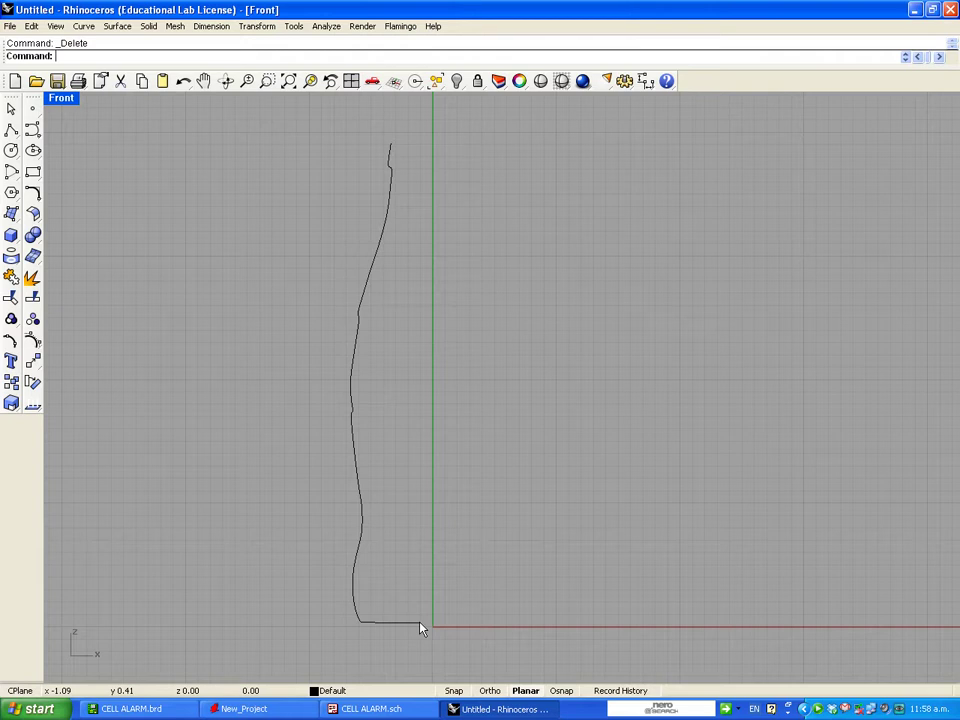
scroll(420, 480, down, 1)
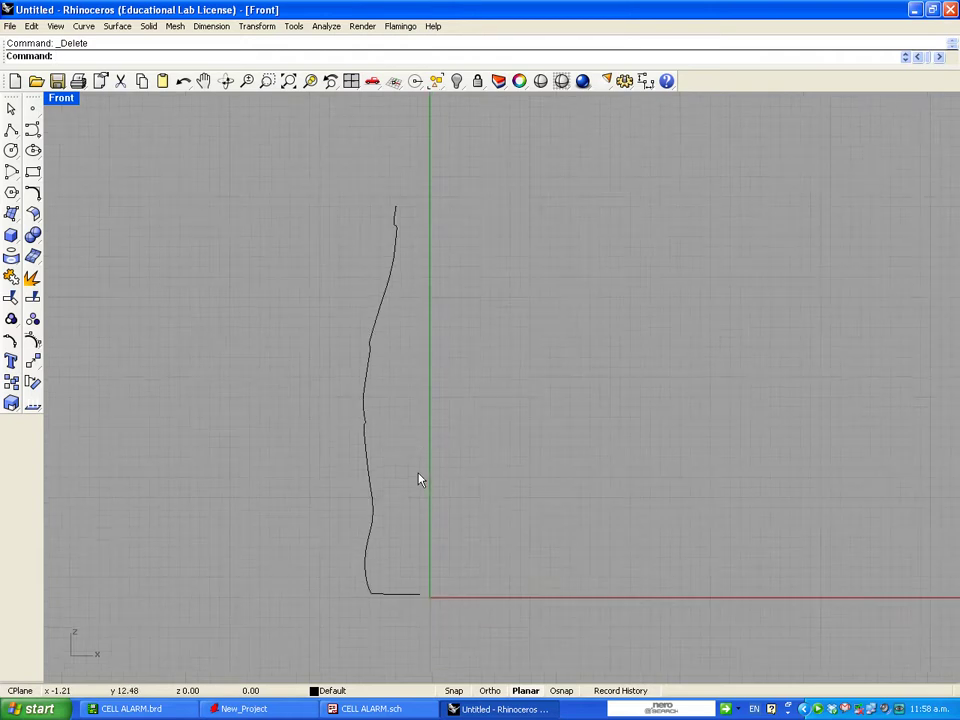
scroll(380, 420, down, 1)
scroll(380, 410, up, 1)
scroll(401, 409, down, 1)
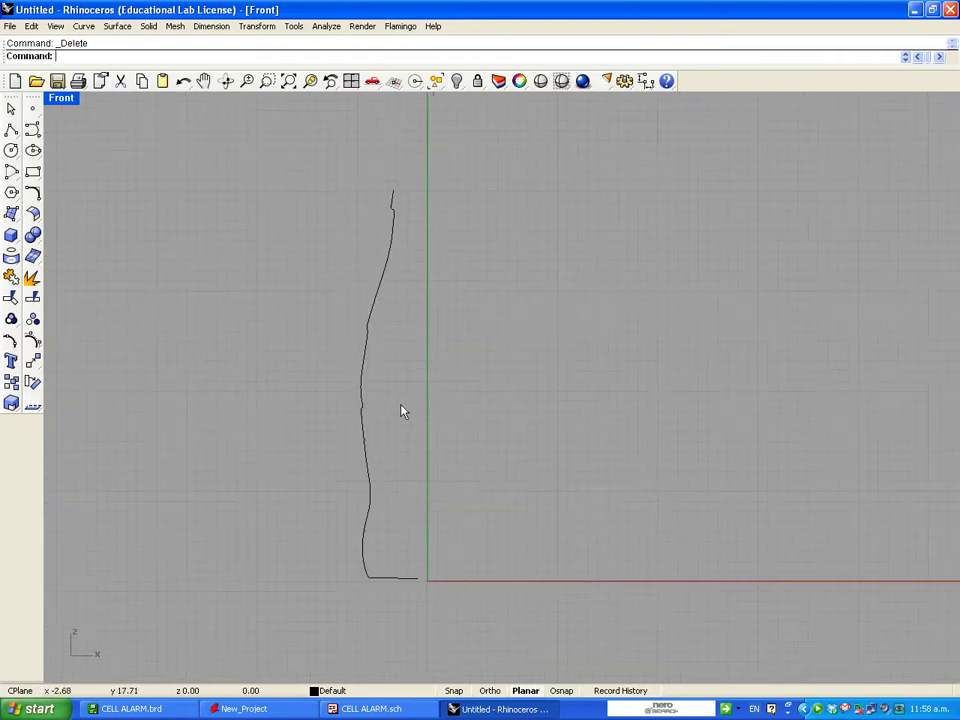
right_drag(401, 409, 473, 426)
scroll(455, 420, up, 1)
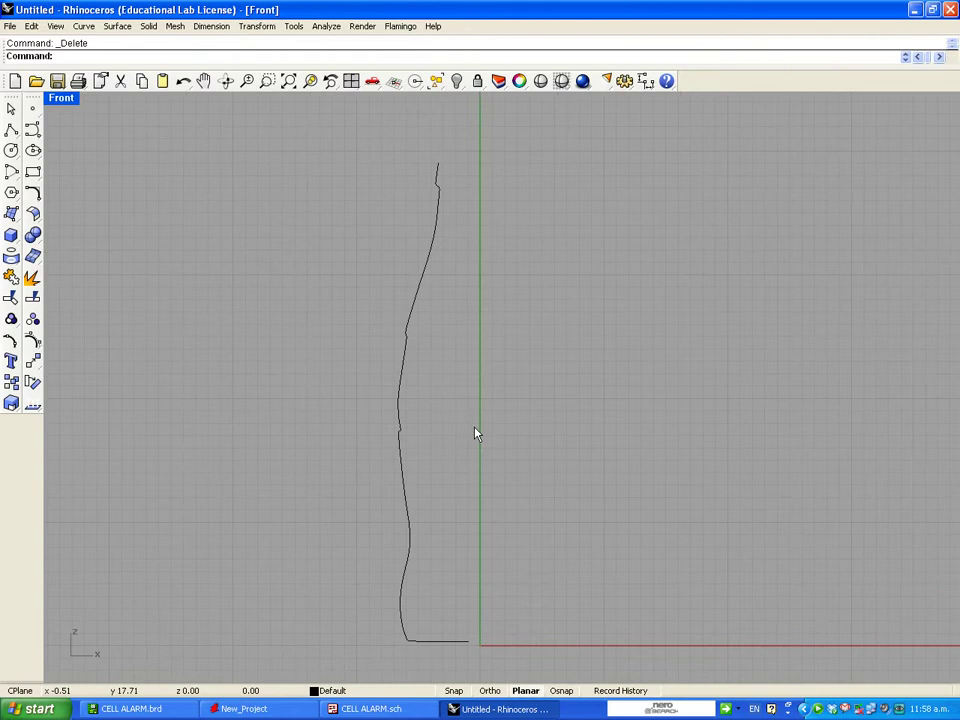
double_click(58, 97)
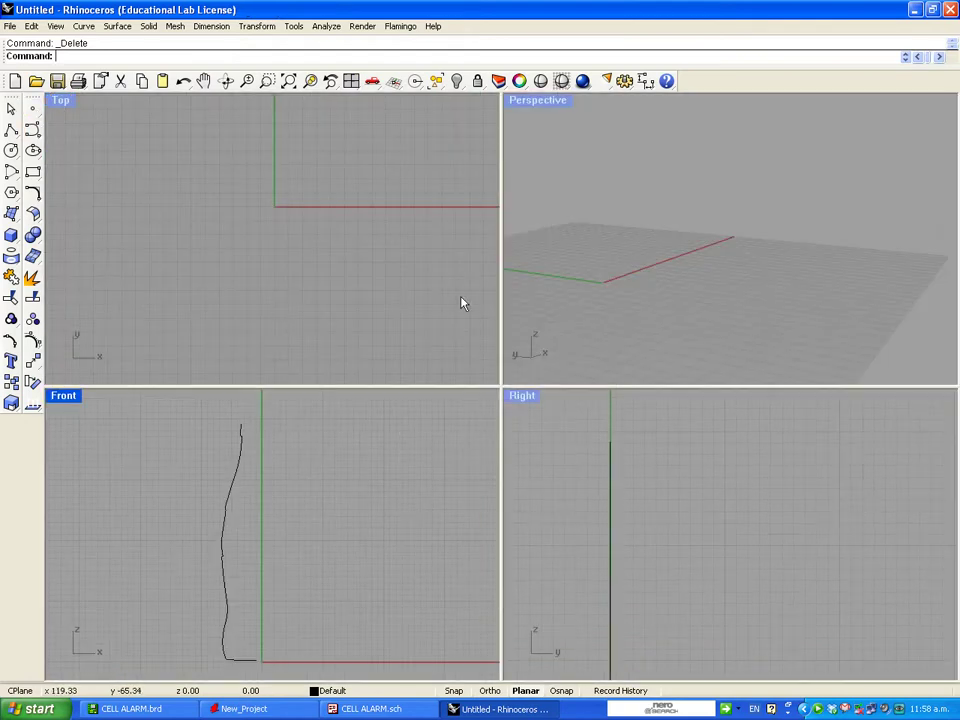
Set the Perspective viewport to Ghosted display and orbit to the bottle profile curve
right_drag(606, 306, 695, 290)
click(540, 100)
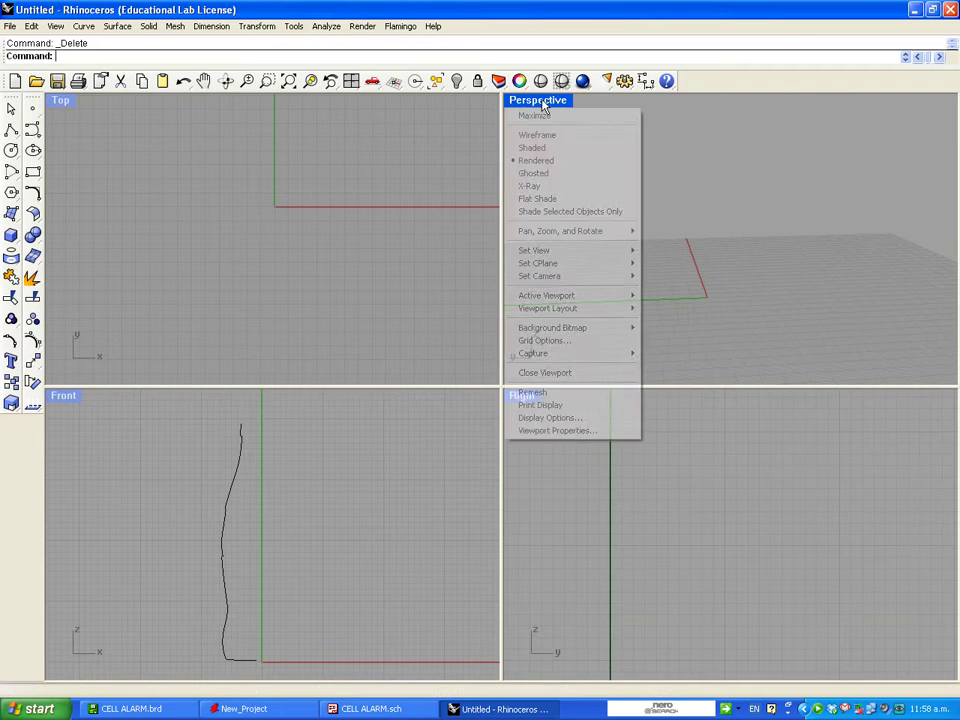
click(538, 174)
right_drag(531, 313, 560, 292)
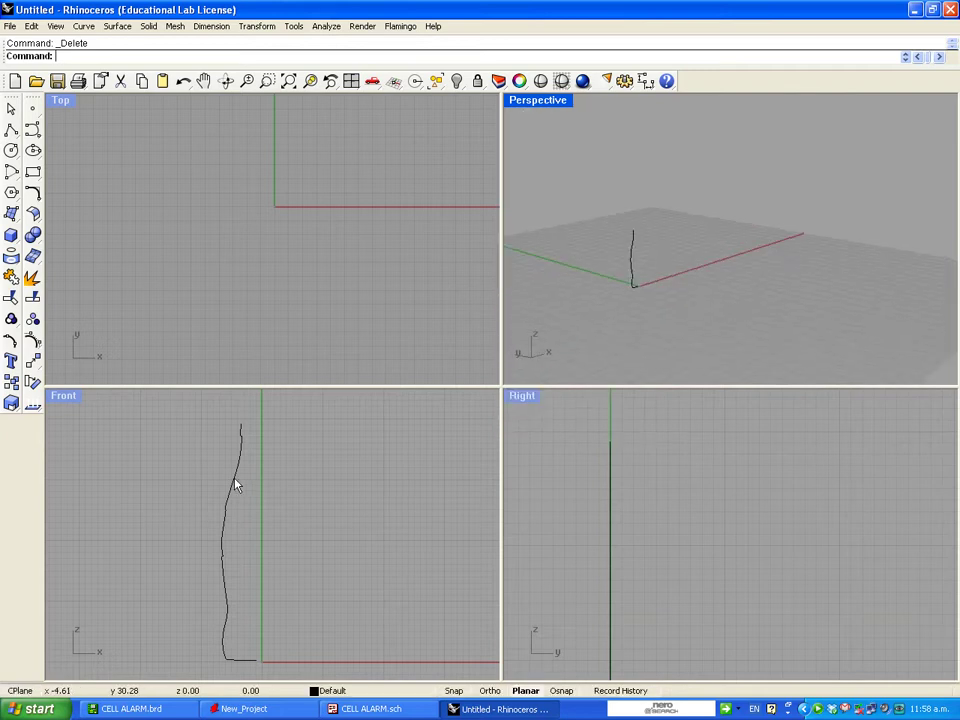
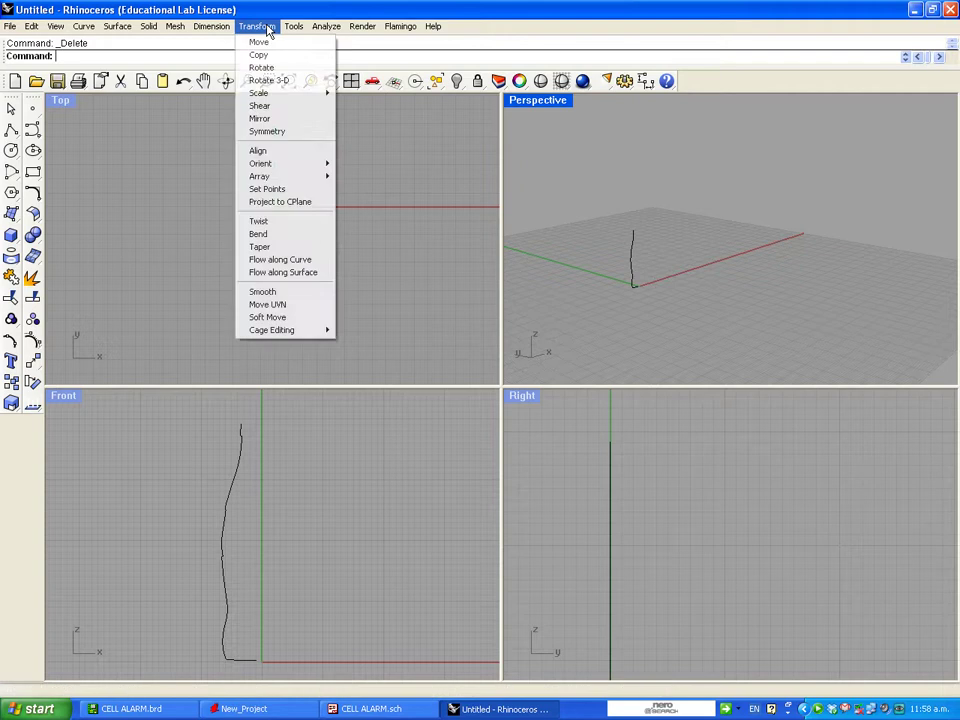
Start a Revolve of the bottle profile curve with grid Snap on, placing the axis start at -1,0 by its base end
mouse_move(225, 30)
mouse_move(264, 34)
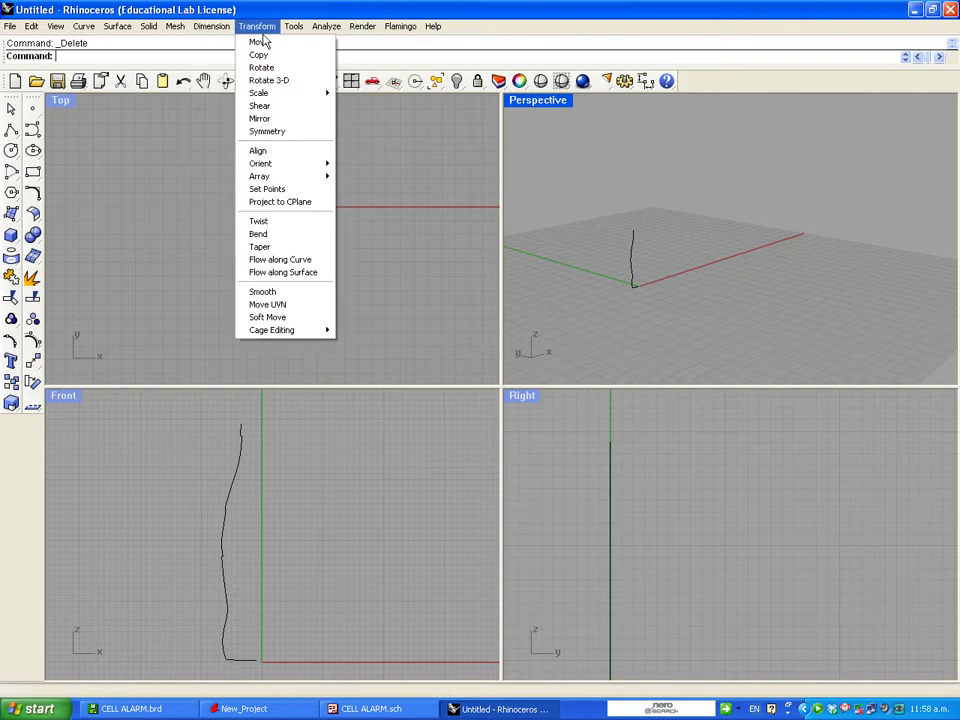
mouse_move(118, 28)
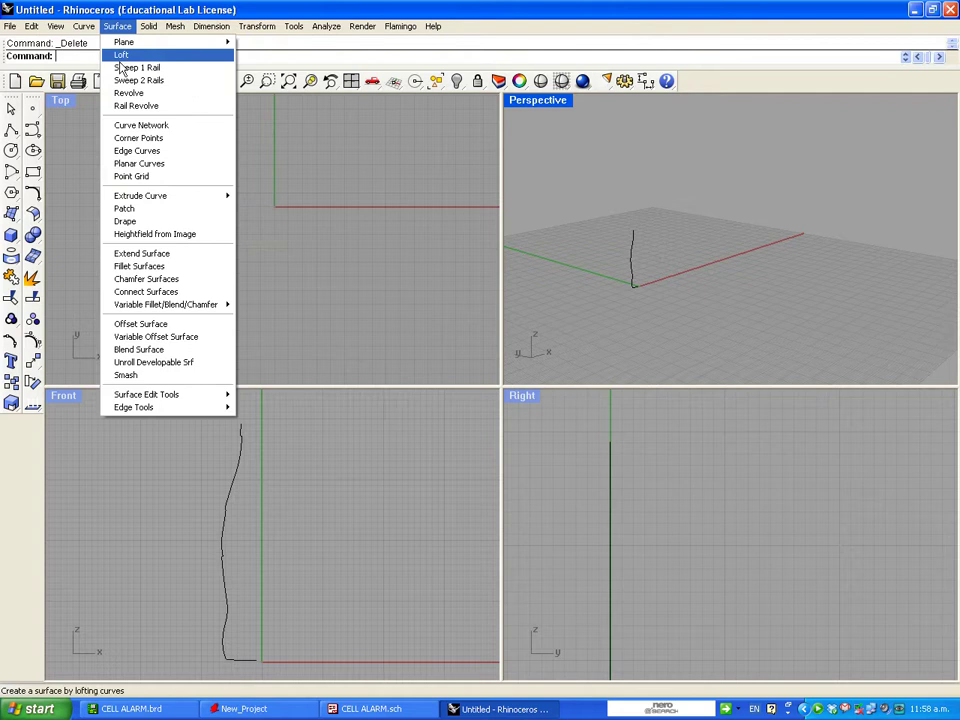
click(130, 93)
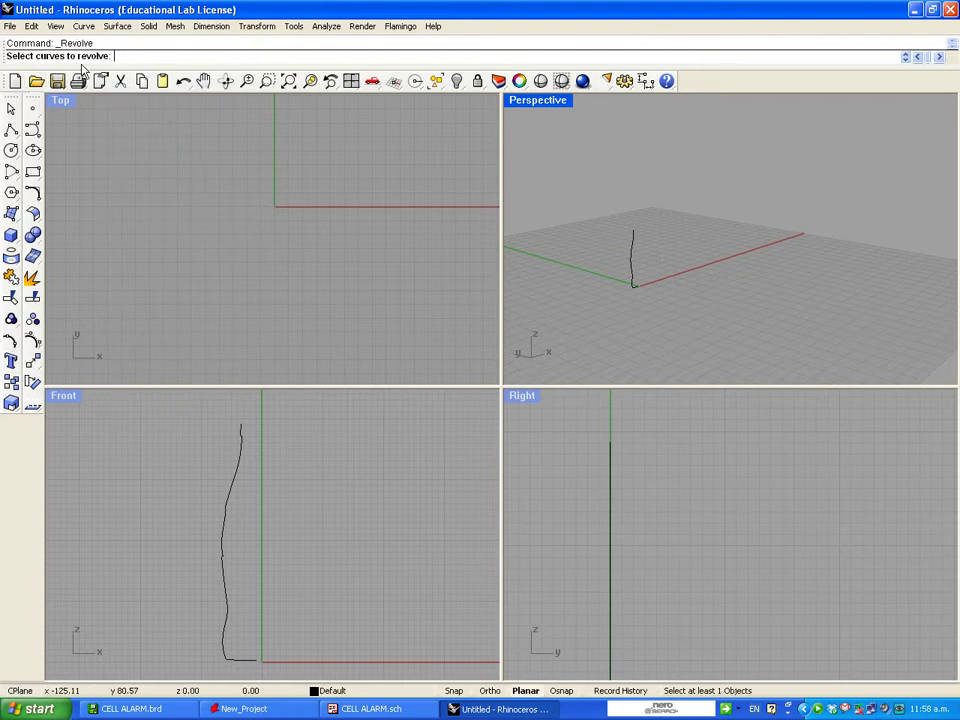
click(235, 489)
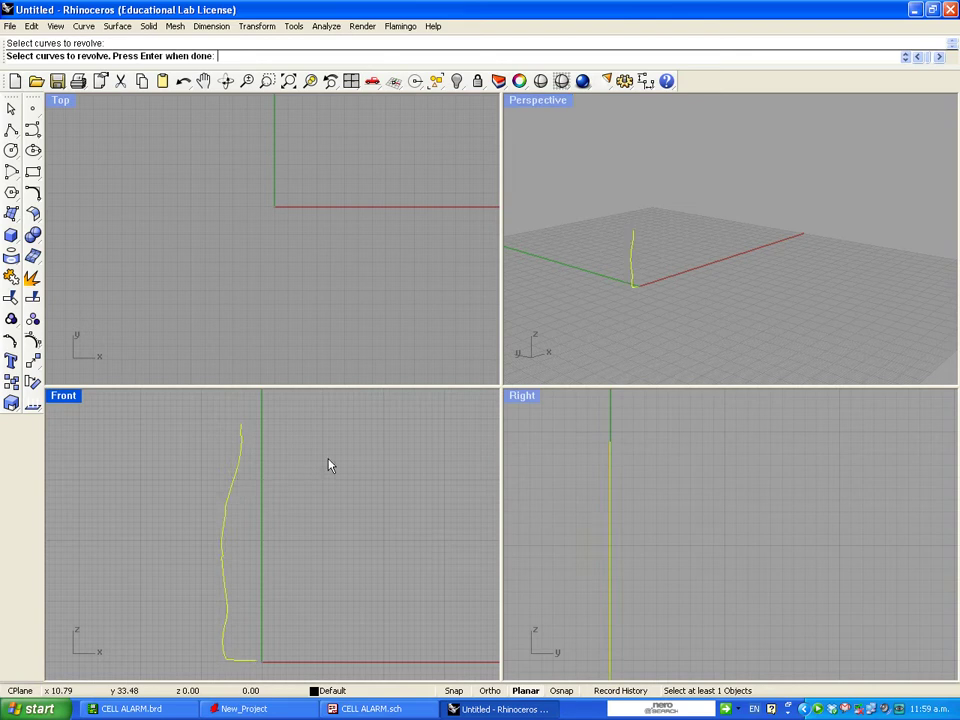
key(Return)
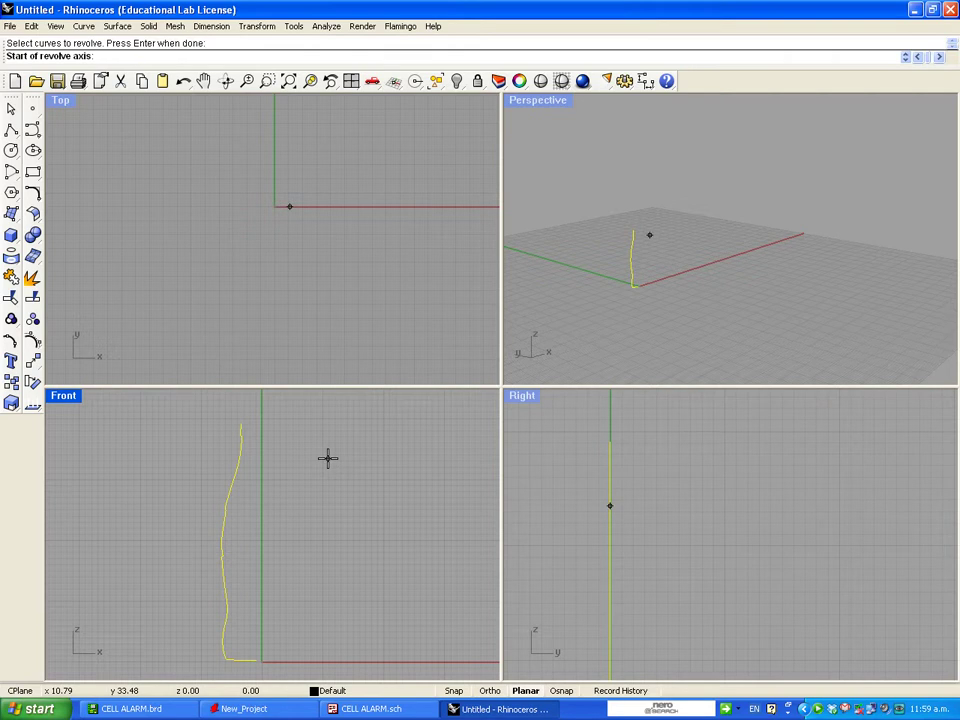
scroll(259, 664, up, 5)
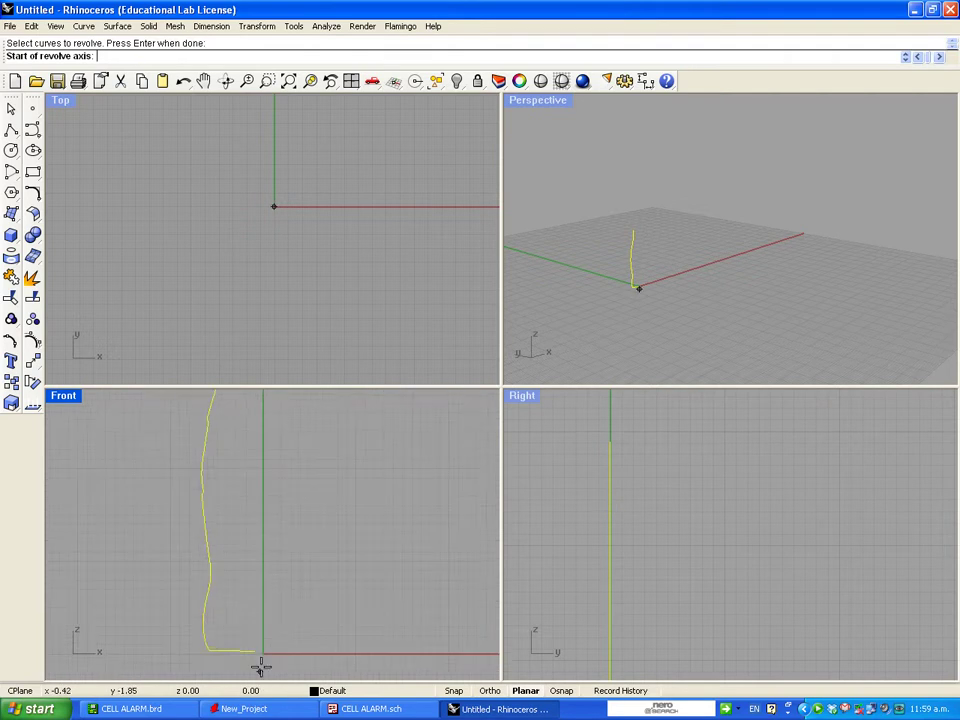
click(455, 691)
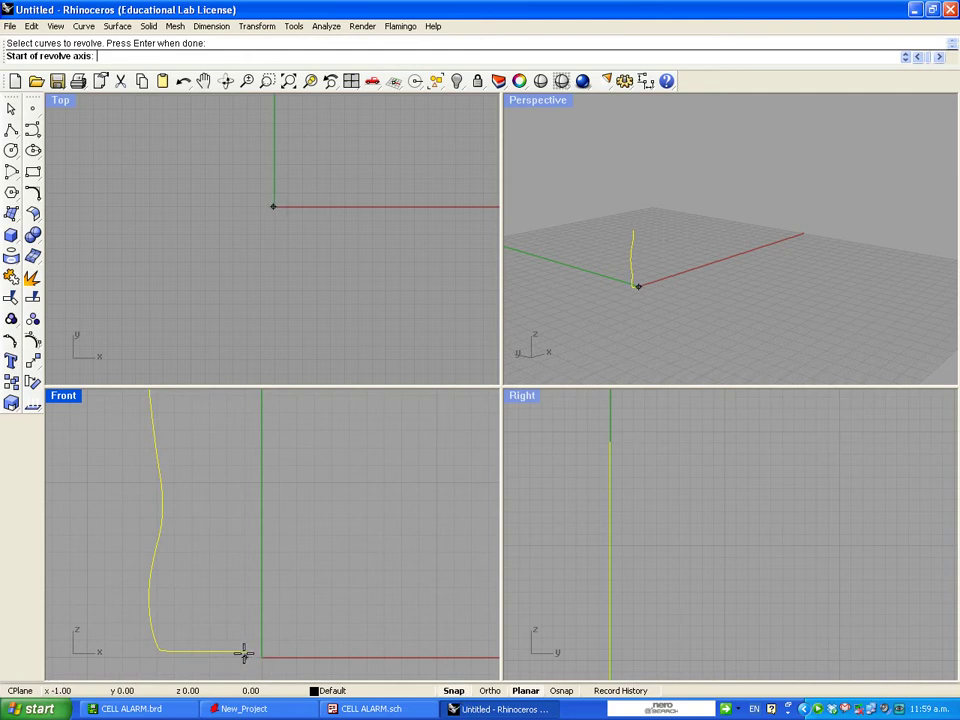
click(244, 652)
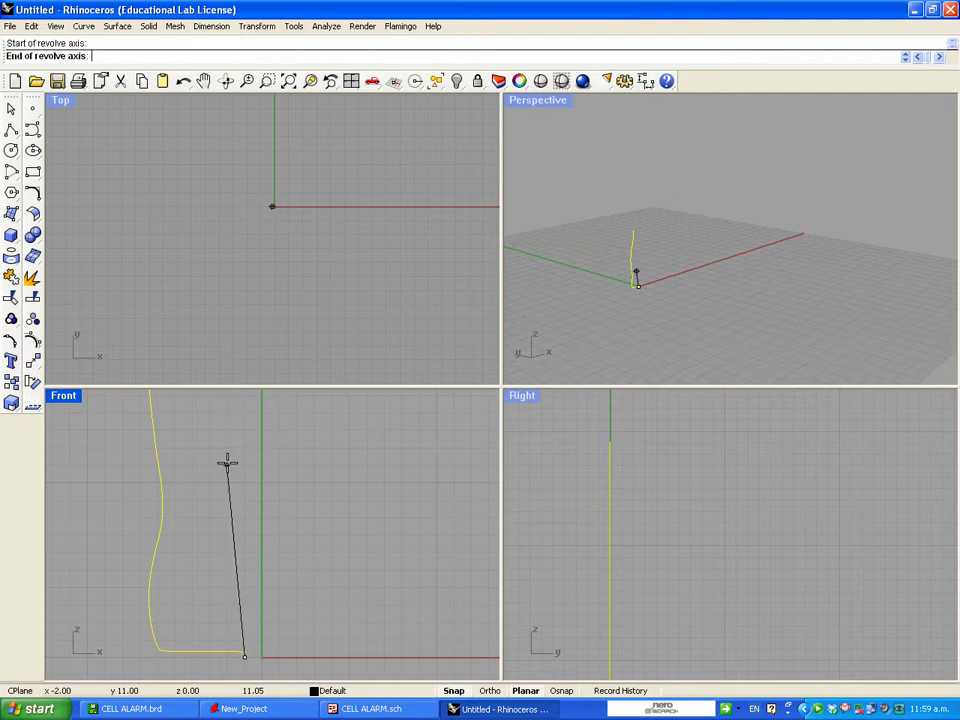
End the vertical revolve axis at -1,39 in the Front viewport, level with the upper end of the curve
right_drag(238, 468, 189, 604)
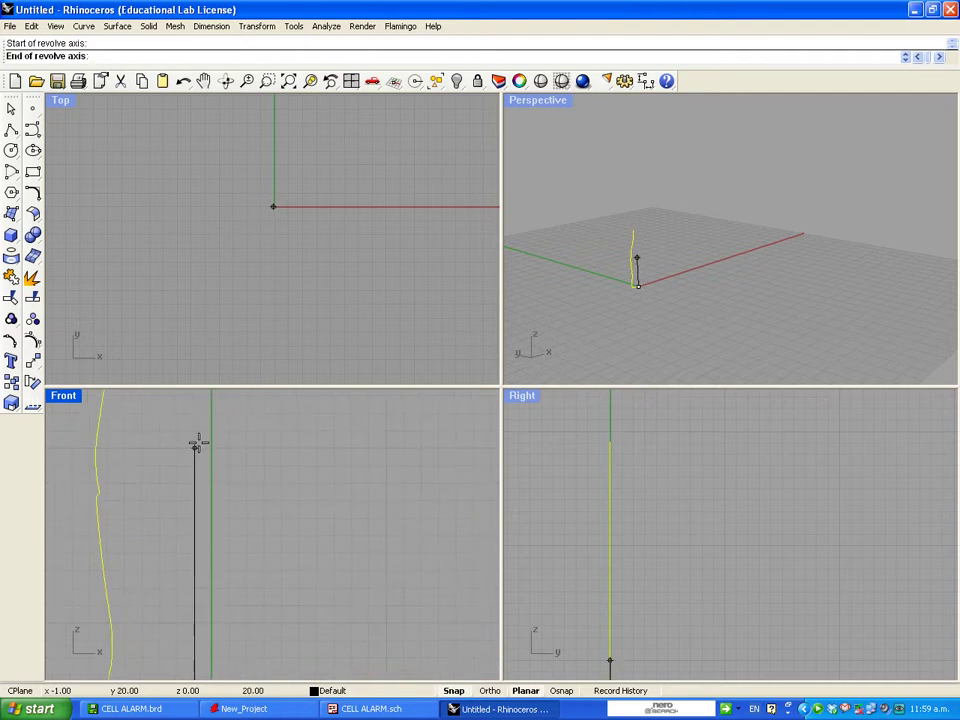
right_drag(197, 452, 191, 600)
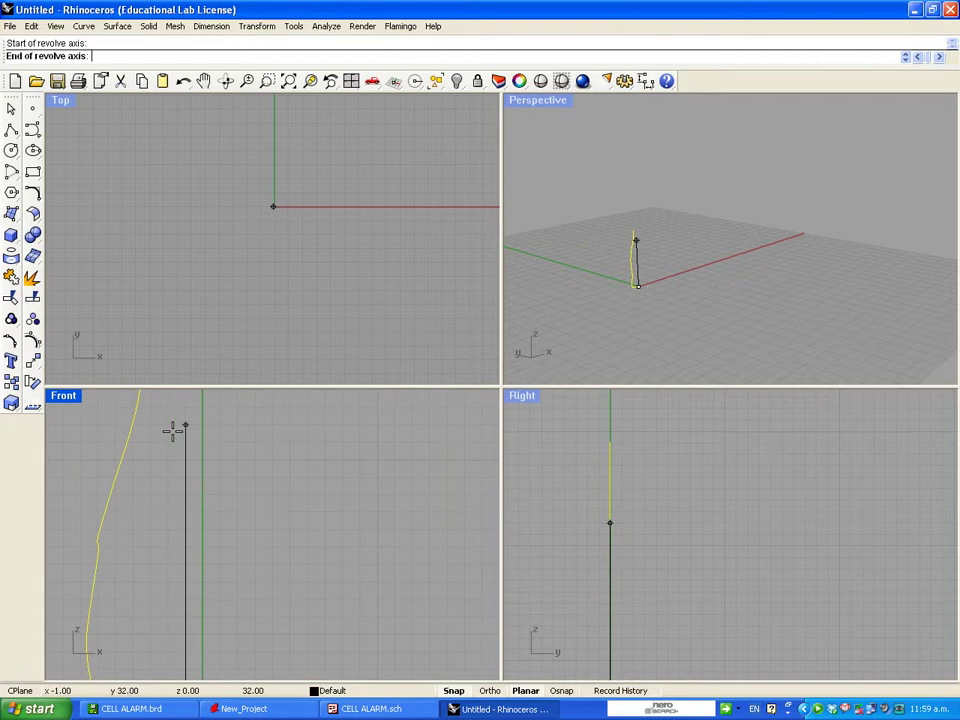
right_drag(172, 430, 154, 646)
right_drag(157, 470, 157, 553)
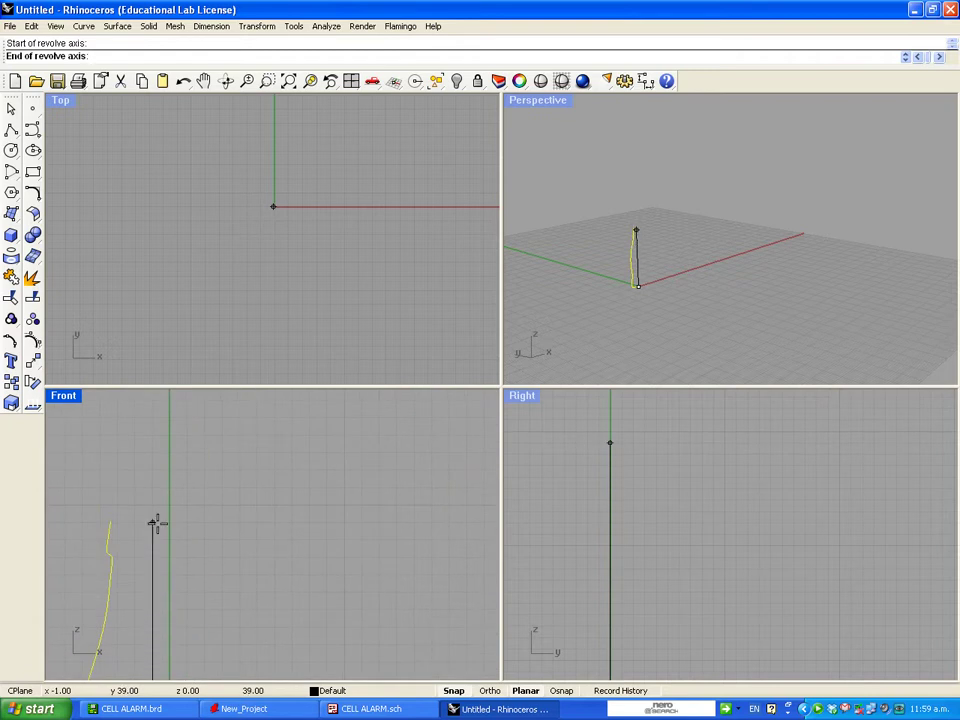
click(157, 523)
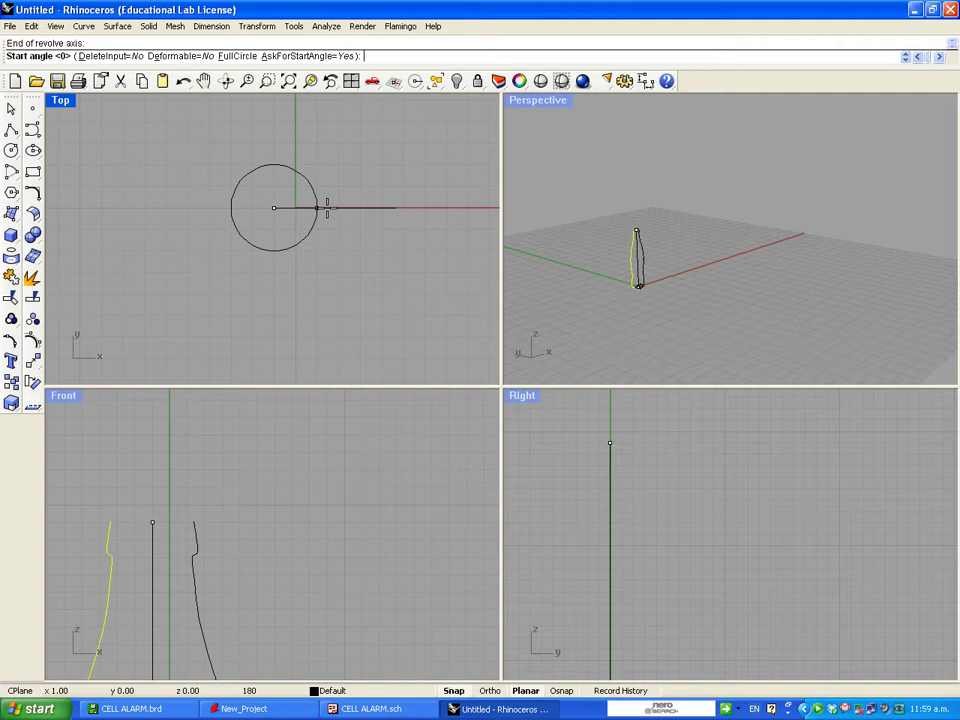
Complete the revolve with a start angle of 180 and a revolution angle of -360 degrees
click(333, 208)
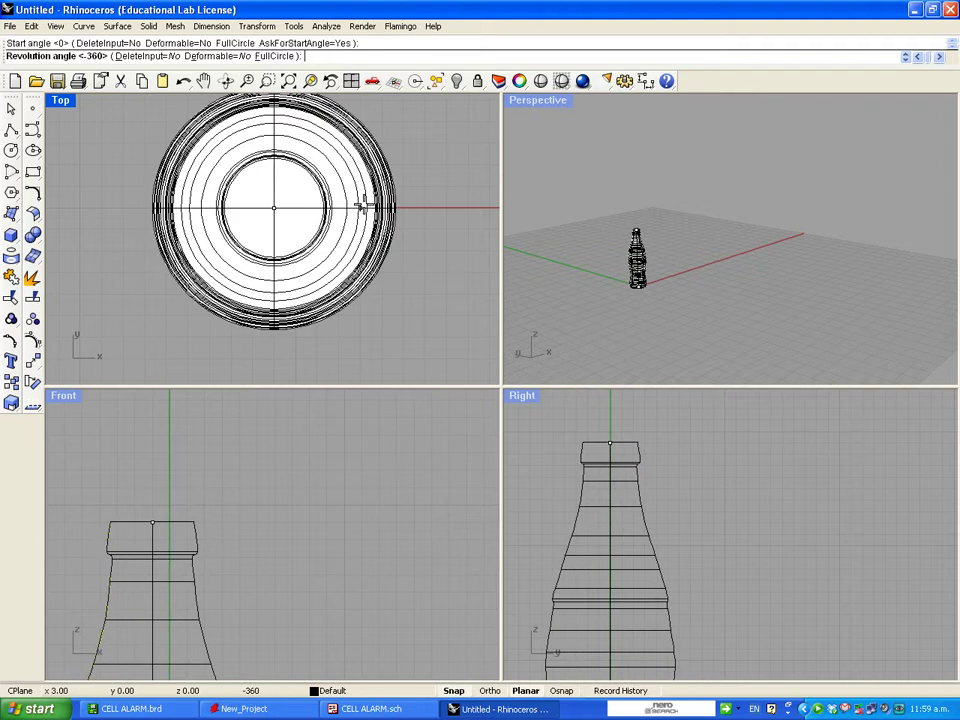
click(365, 205)
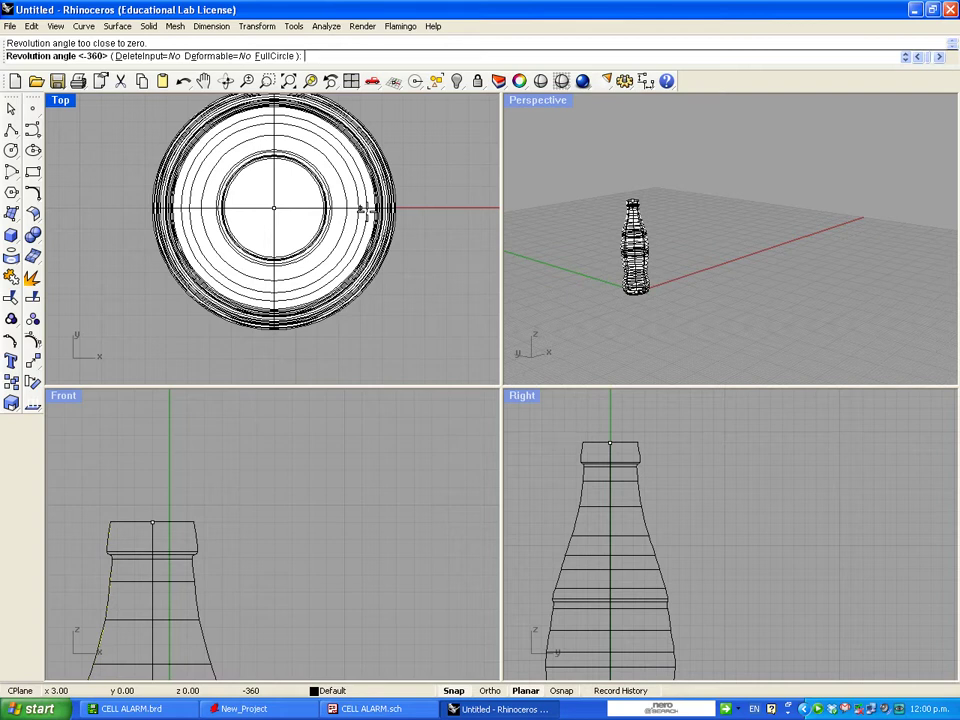
click(364, 210)
Set the Perspective viewport to Rendered display to show the revolved bottle
scroll(660, 271, up, 3)
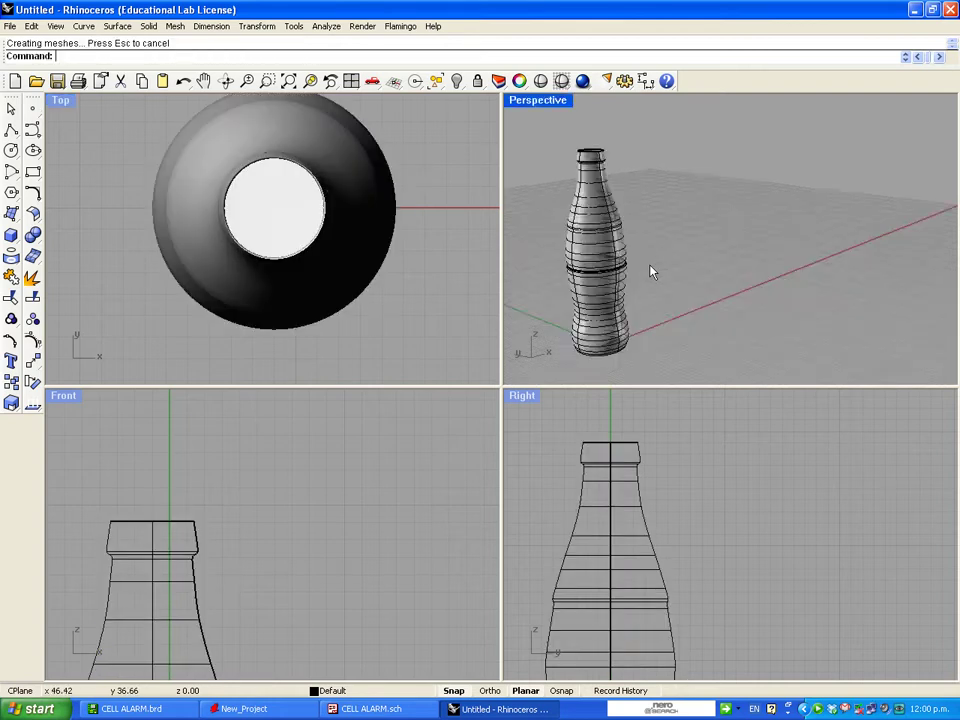
right_drag(650, 271, 706, 300)
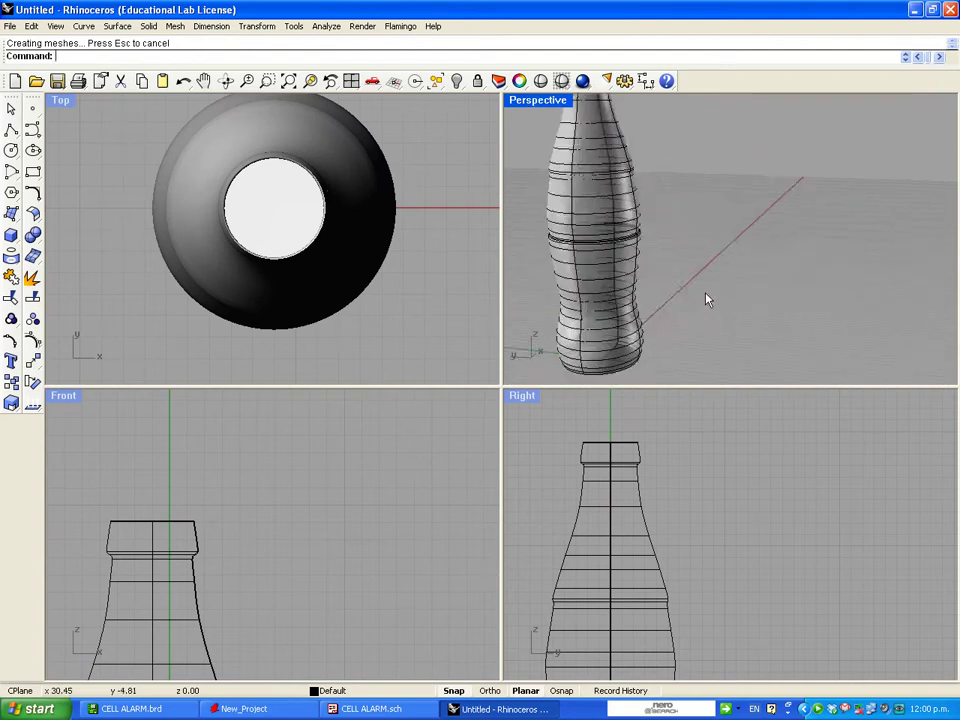
scroll(703, 296, down, 5)
click(537, 101)
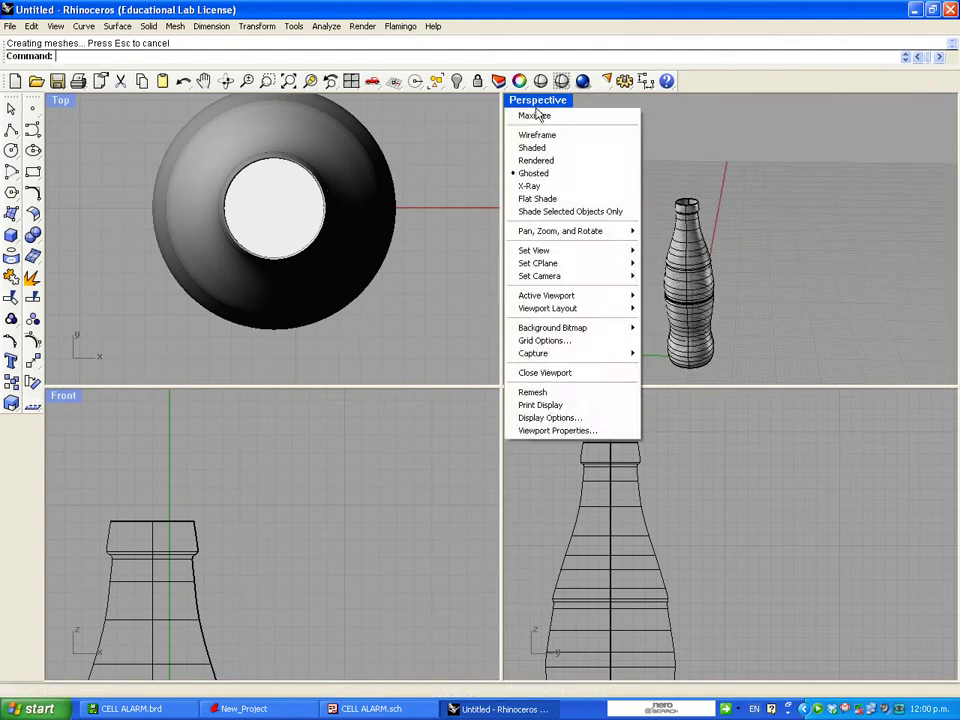
click(536, 160)
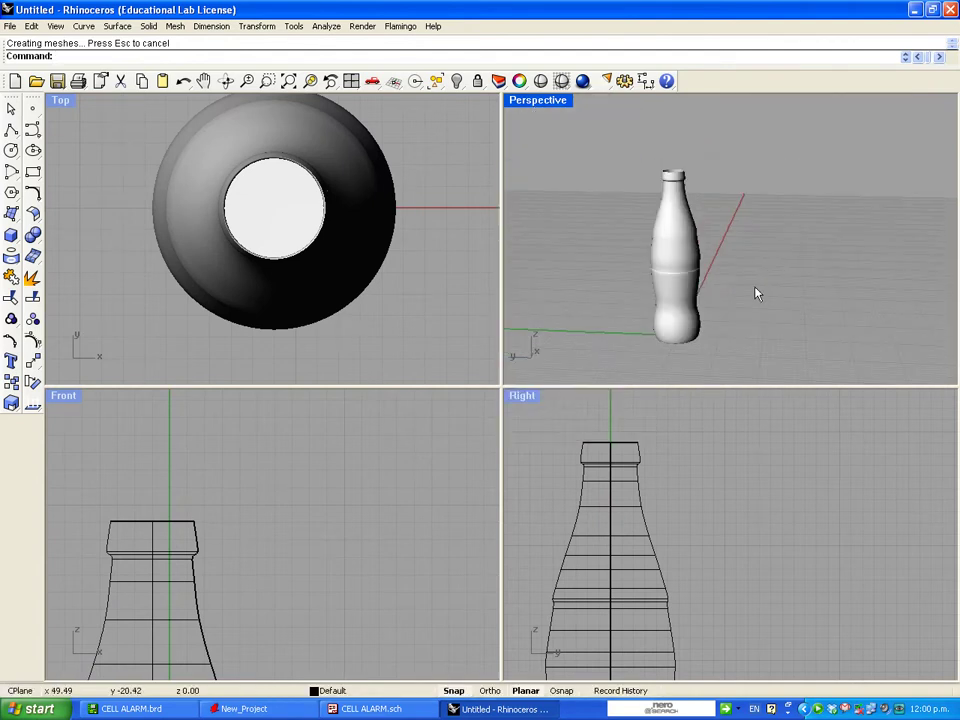
Examine the rendered bottle's body and open mouth from several angles in the Perspective viewport
right_drag(711, 311, 681, 315)
scroll(724, 253, up, 3)
scroll(733, 261, down, 3)
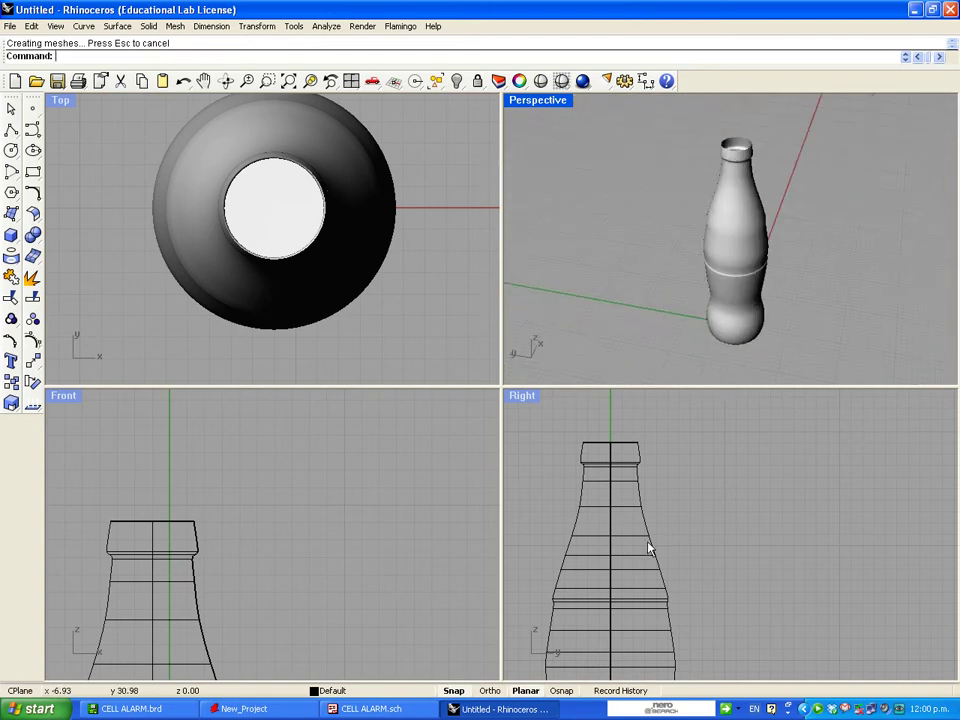
scroll(766, 330, down, 2)
right_drag(766, 330, 643, 290)
scroll(763, 294, up, 3)
scroll(763, 294, down, 3)
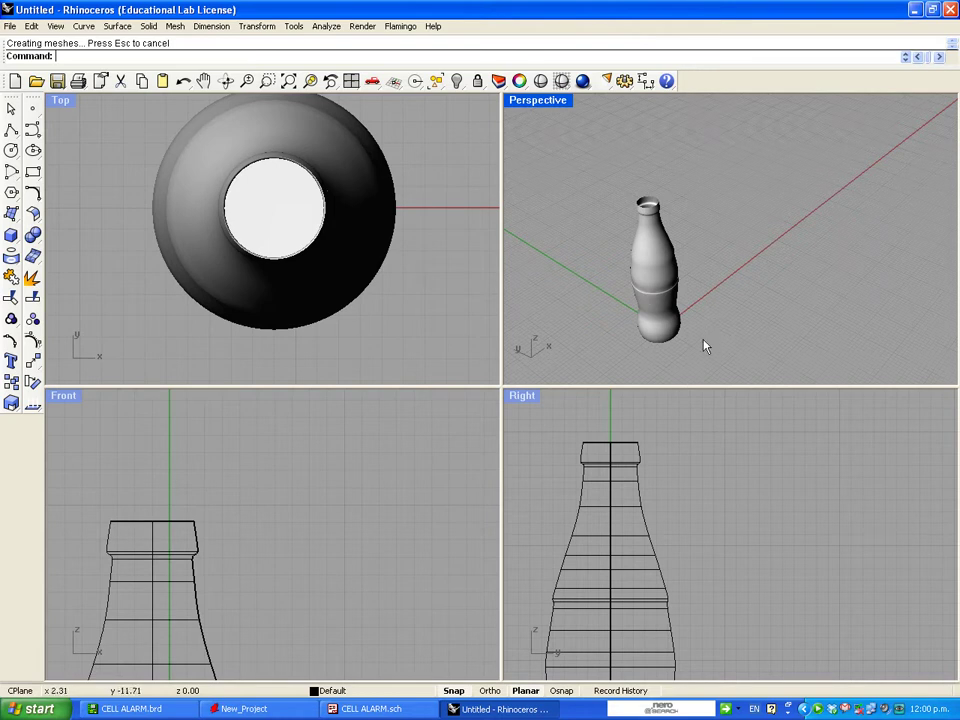
right_drag(703, 343, 664, 358)
right_drag(559, 364, 624, 319)
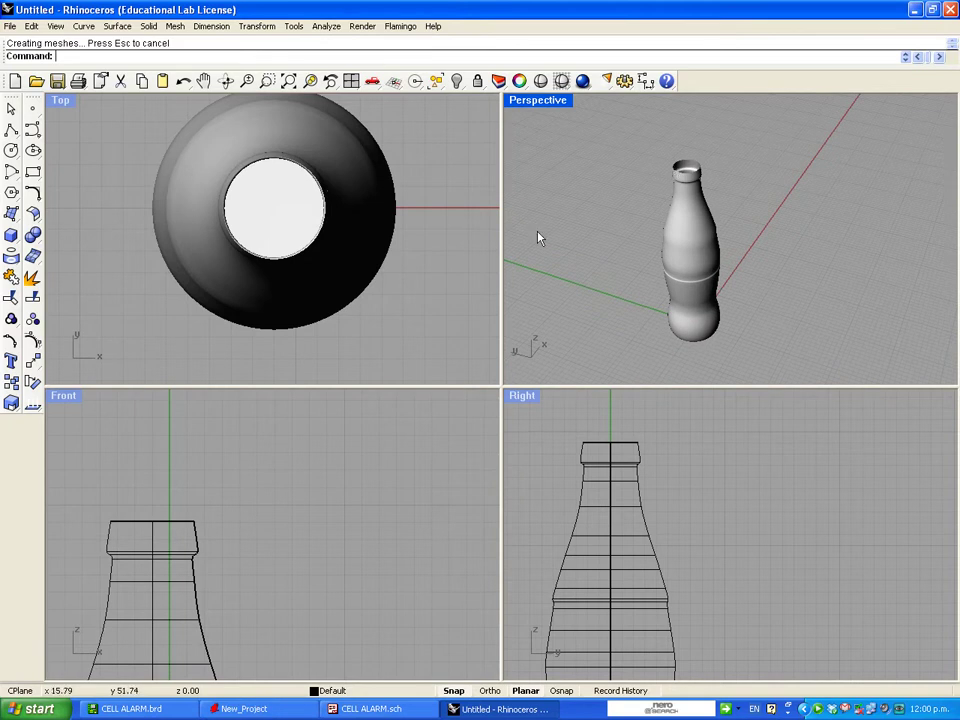
Start a Patch surface using the circular edge of the bottle's open mouth as its boundary
click(119, 28)
mouse_move(147, 30)
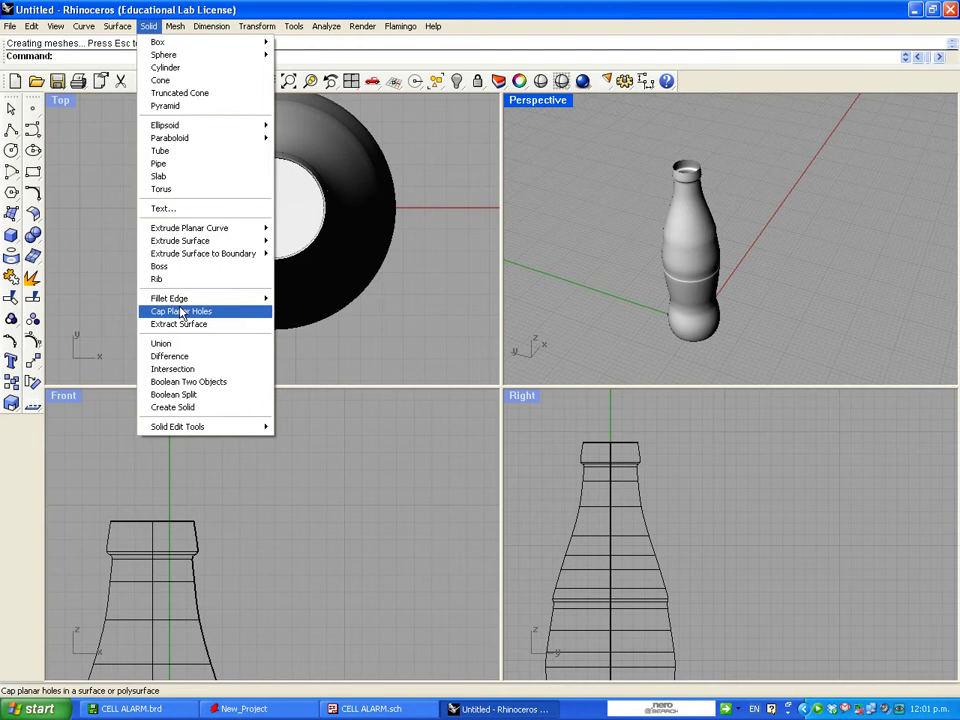
mouse_move(101, 30)
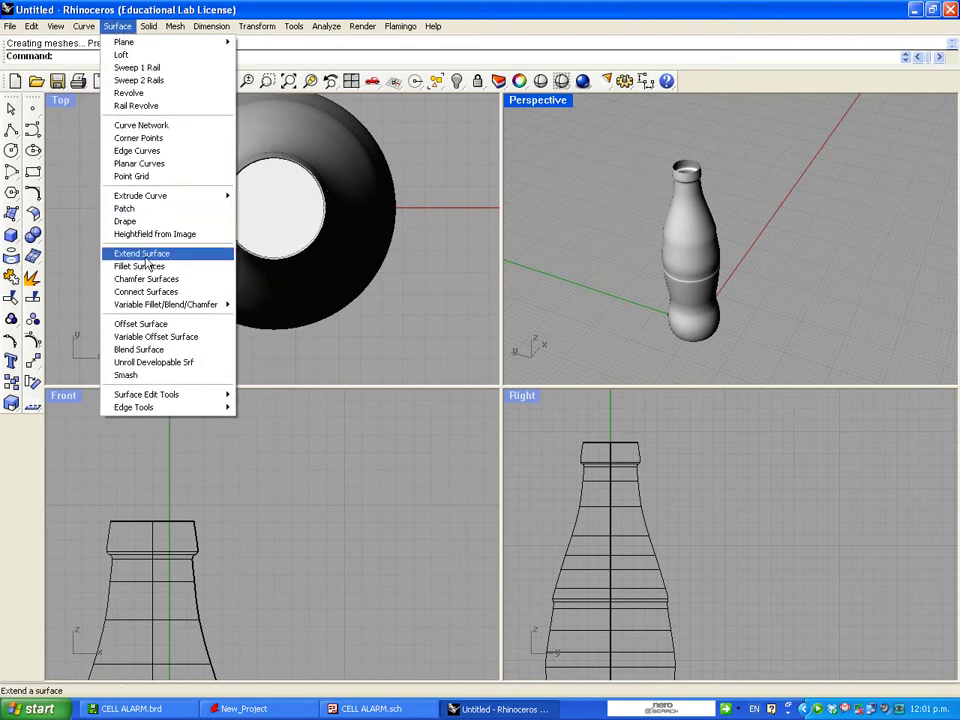
click(142, 212)
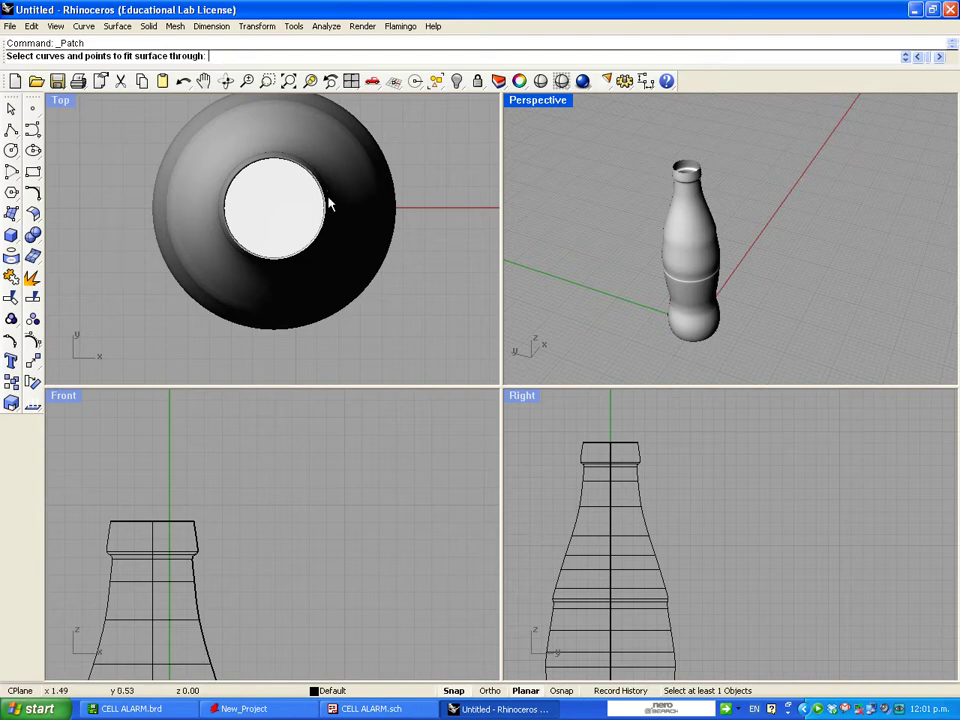
scroll(700, 158, up, 5)
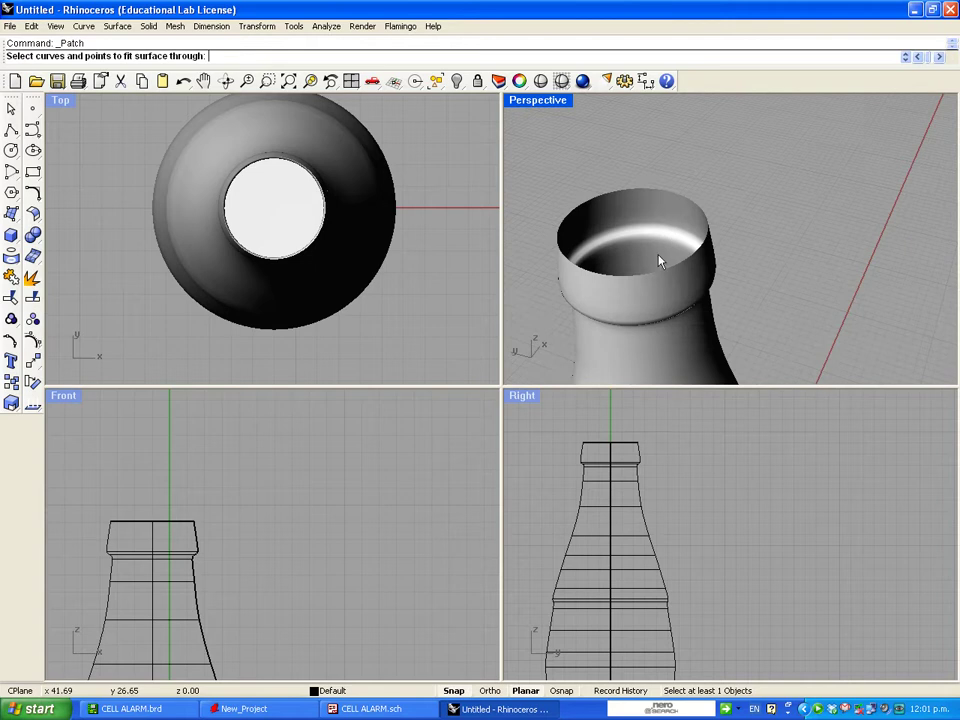
click(670, 197)
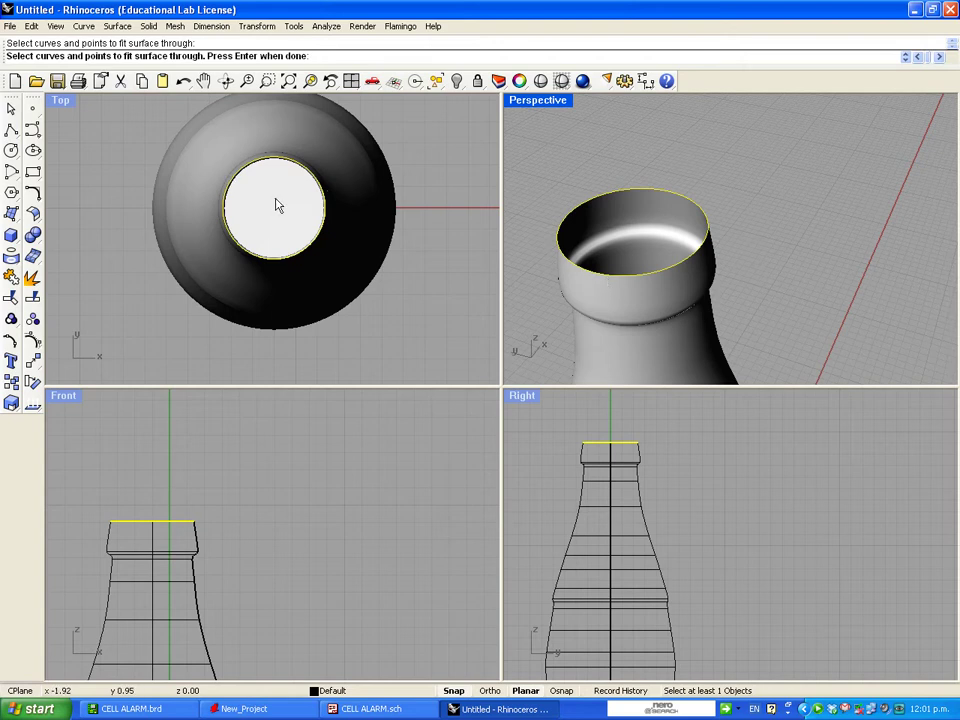
key(Return)
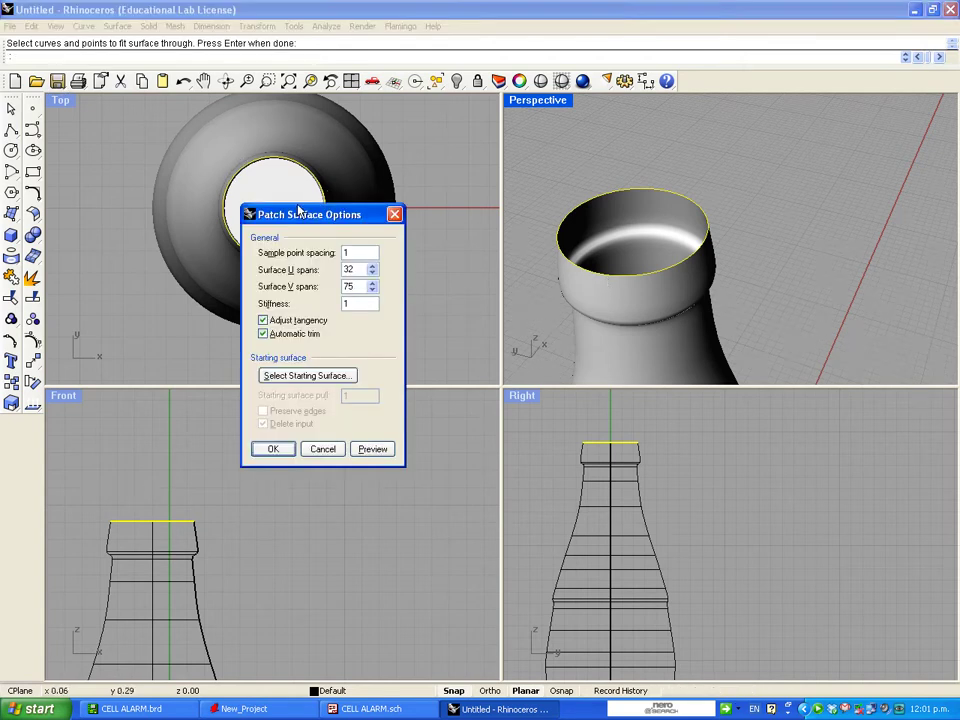
Preview and create the mouth patch with 32 U spans, 75 V spans, tangency adjustment and automatic trim
drag(298, 210, 254, 175)
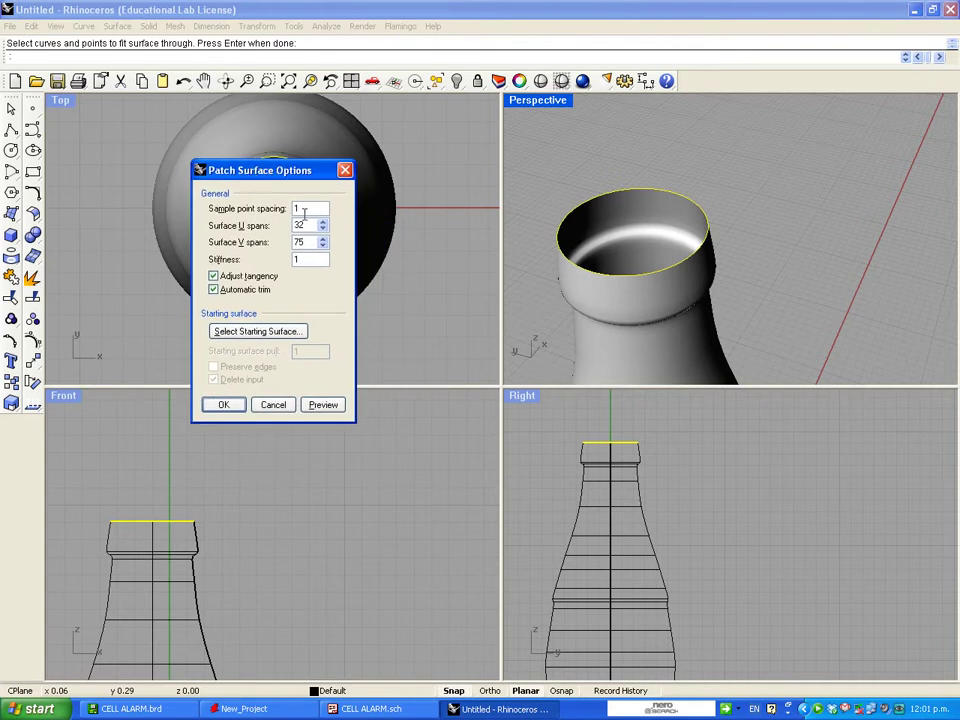
double_click(298, 242)
double_click(299, 225)
double_click(300, 242)
click(319, 404)
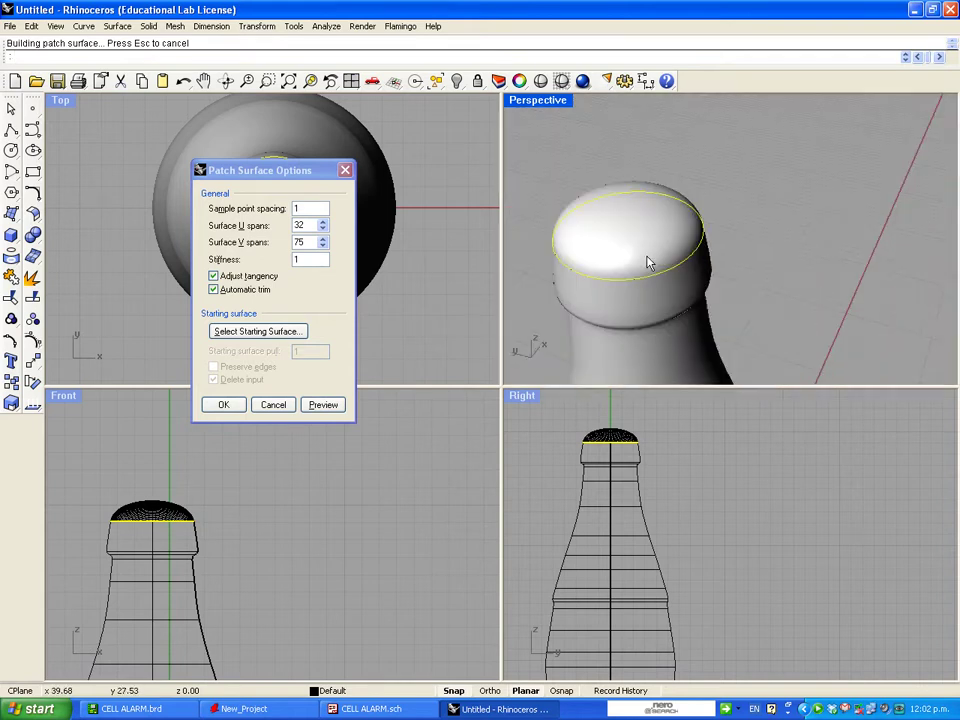
mouse_move(634, 279)
right_down()
mouse_move(703, 236)
mouse_move(619, 279)
mouse_move(645, 270)
right_up()
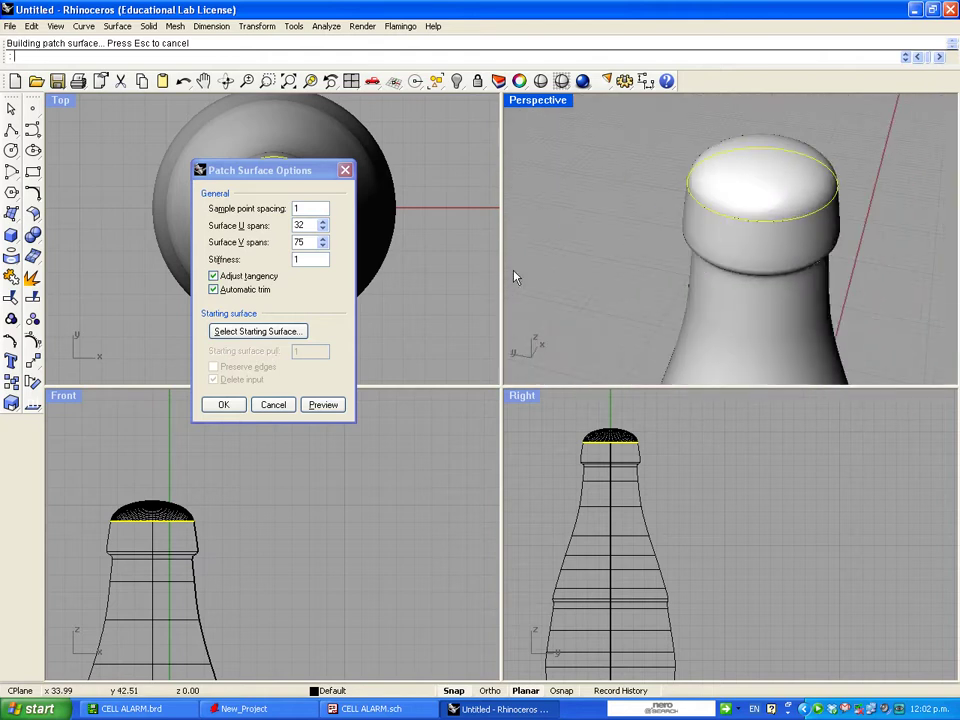
click(223, 404)
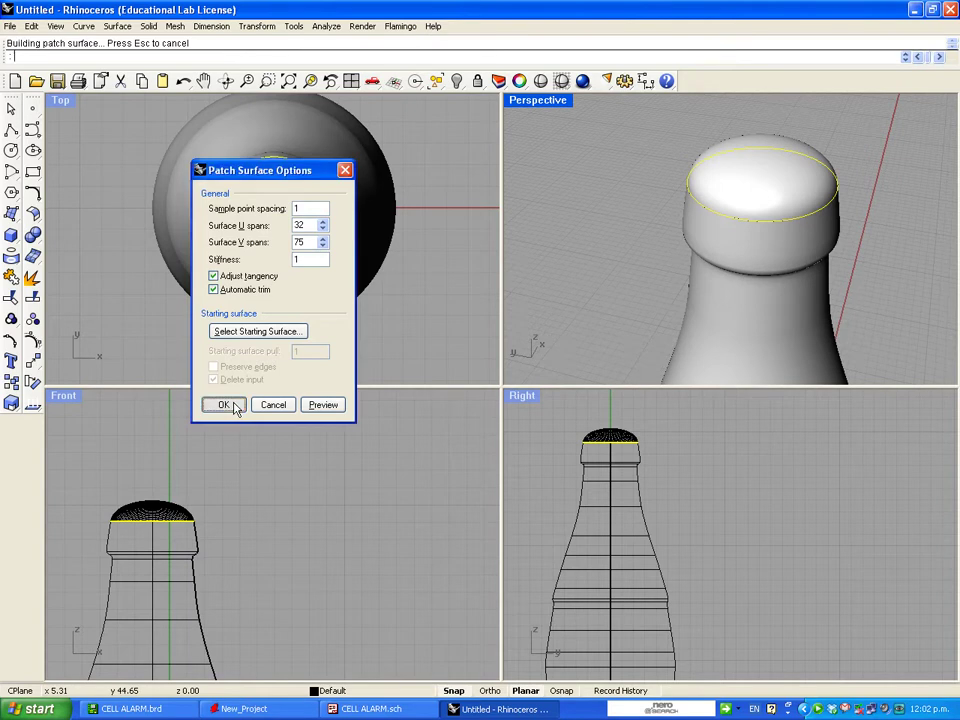
scroll(593, 266, down, 5)
scroll(634, 287, up, 2)
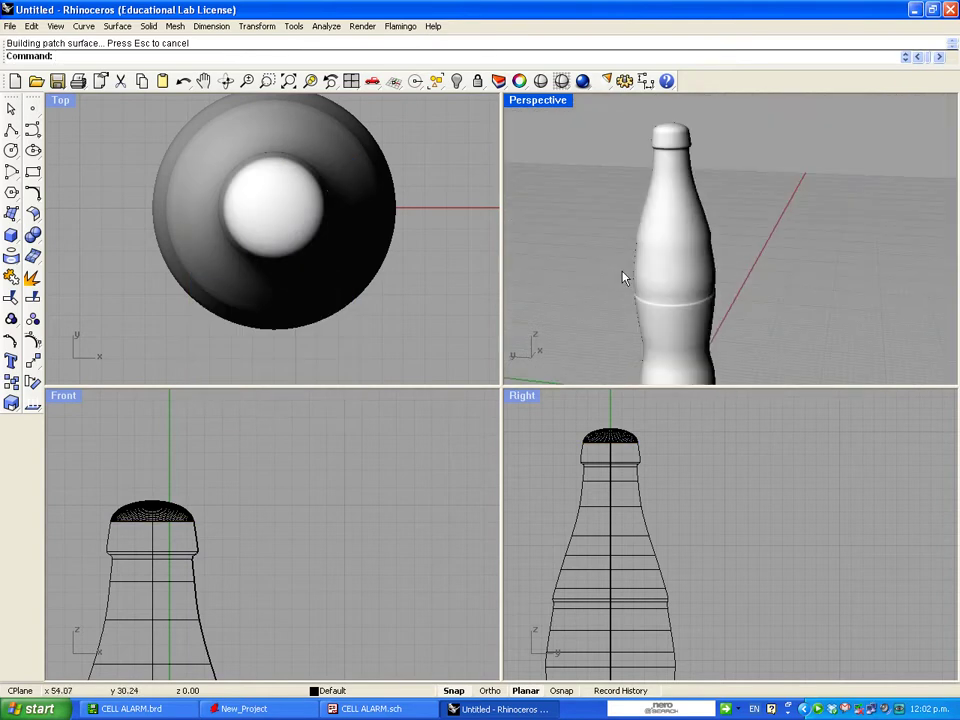
Draw a rectangle in the Front view across the bottle's upper body, spanning the label zone and extending past both sides
mouse_move(609, 298)
right_down()
mouse_move(656, 264)
mouse_move(632, 304)
mouse_move(840, 296)
mouse_move(621, 296)
mouse_move(610, 311)
right_up()
right_drag(537, 344, 668, 293)
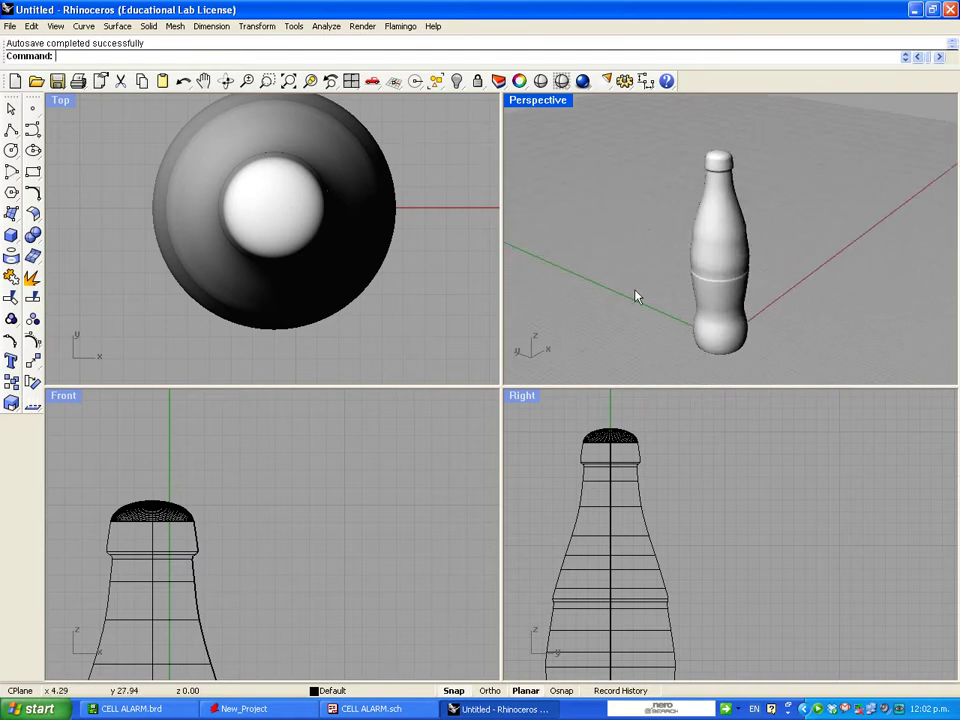
right_drag(313, 621, 257, 498)
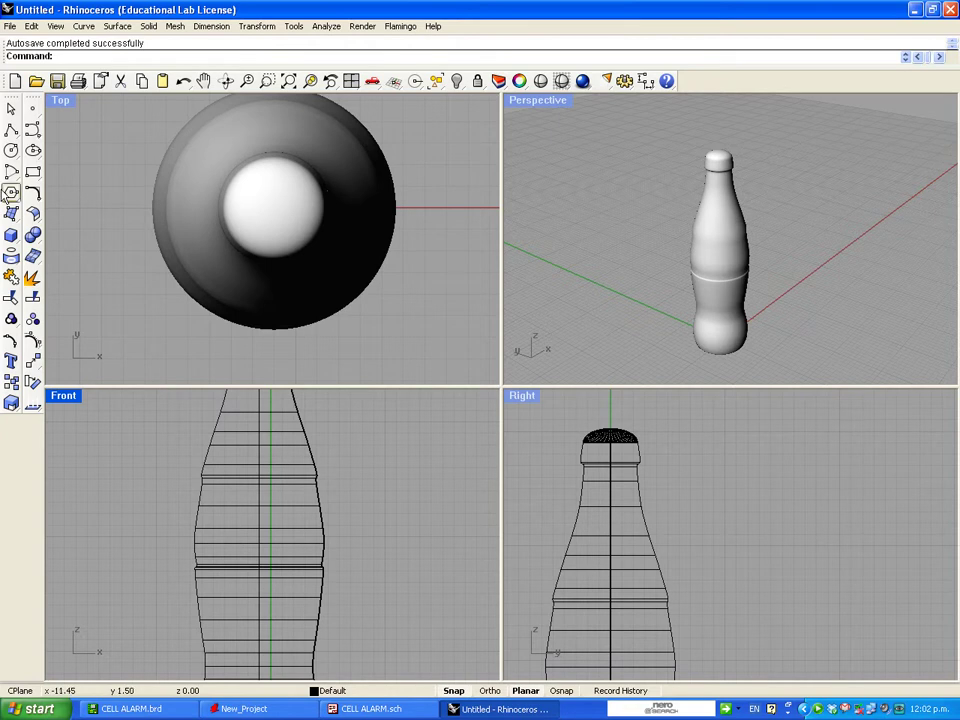
double_click(63, 396)
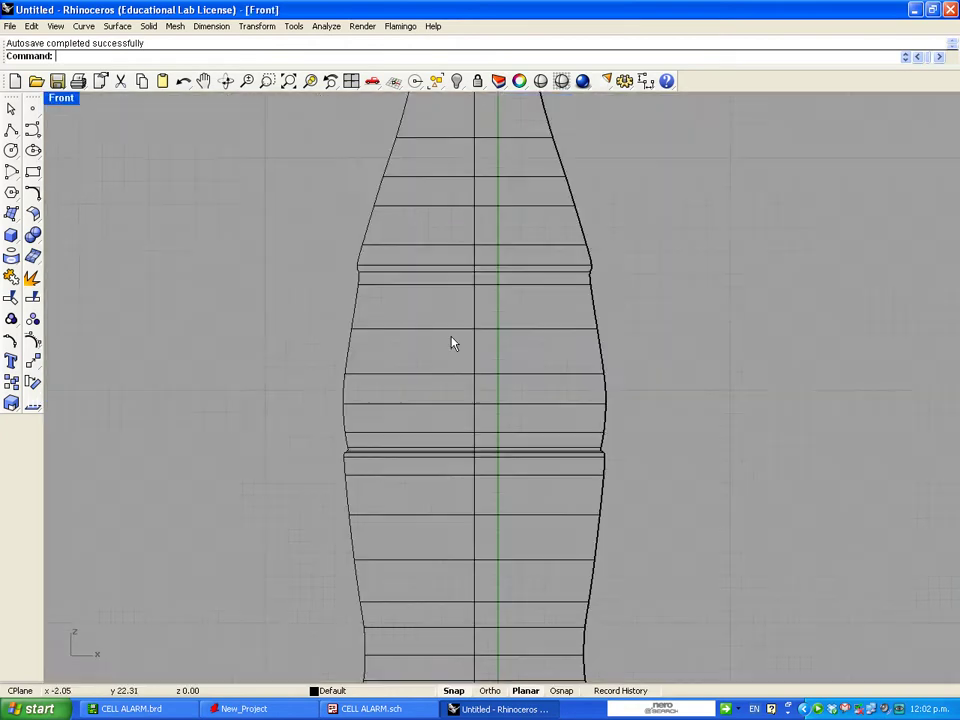
scroll(452, 341, down, 3)
right_drag(591, 360, 616, 364)
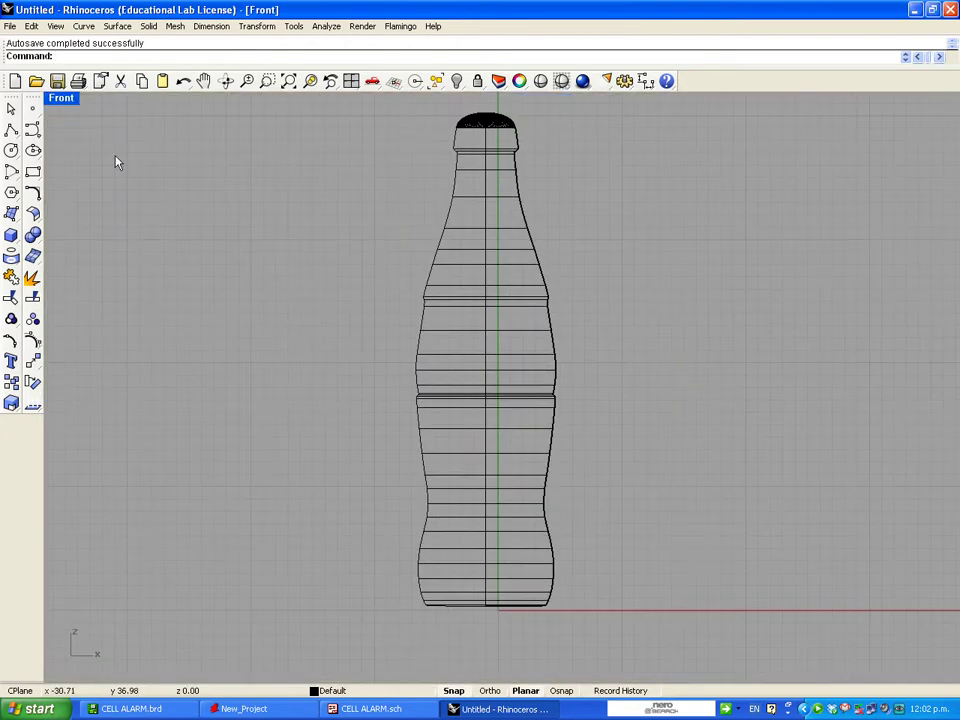
click(33, 174)
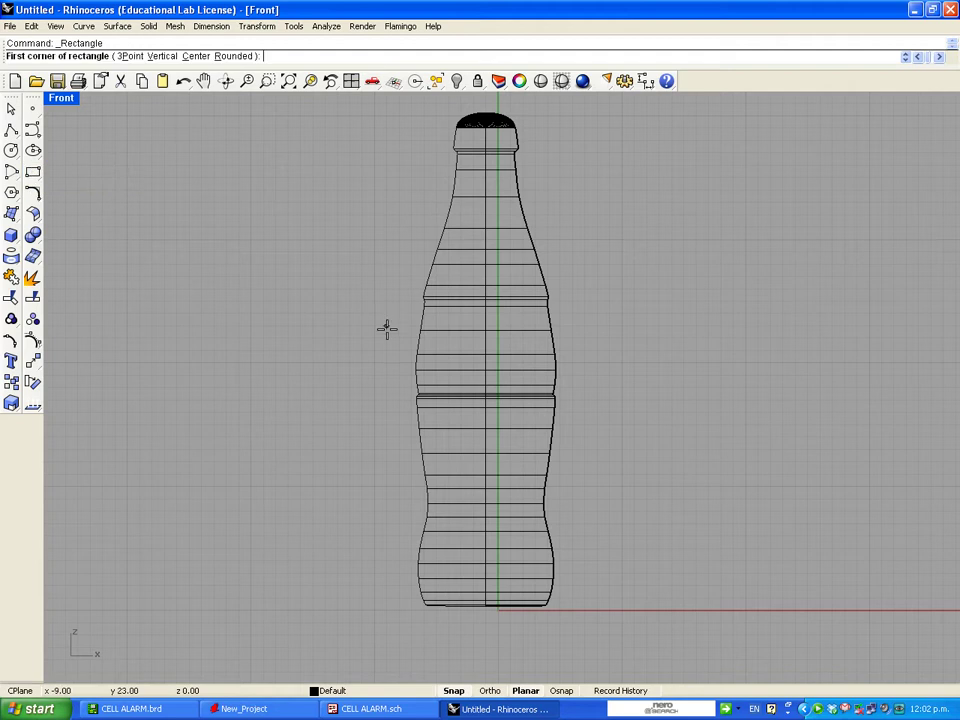
click(313, 300)
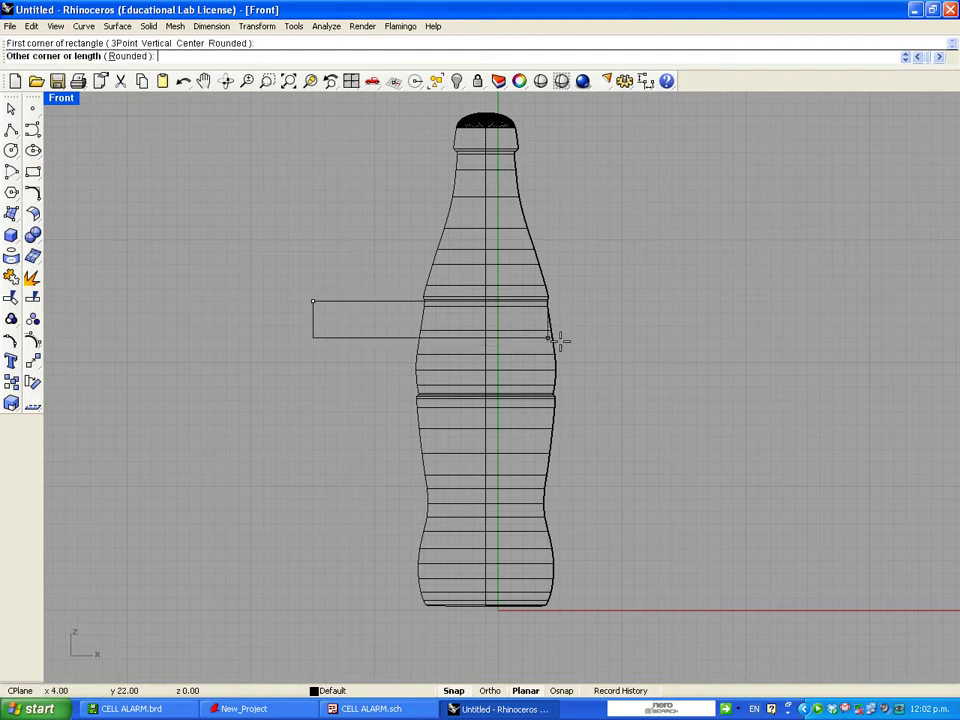
click(732, 388)
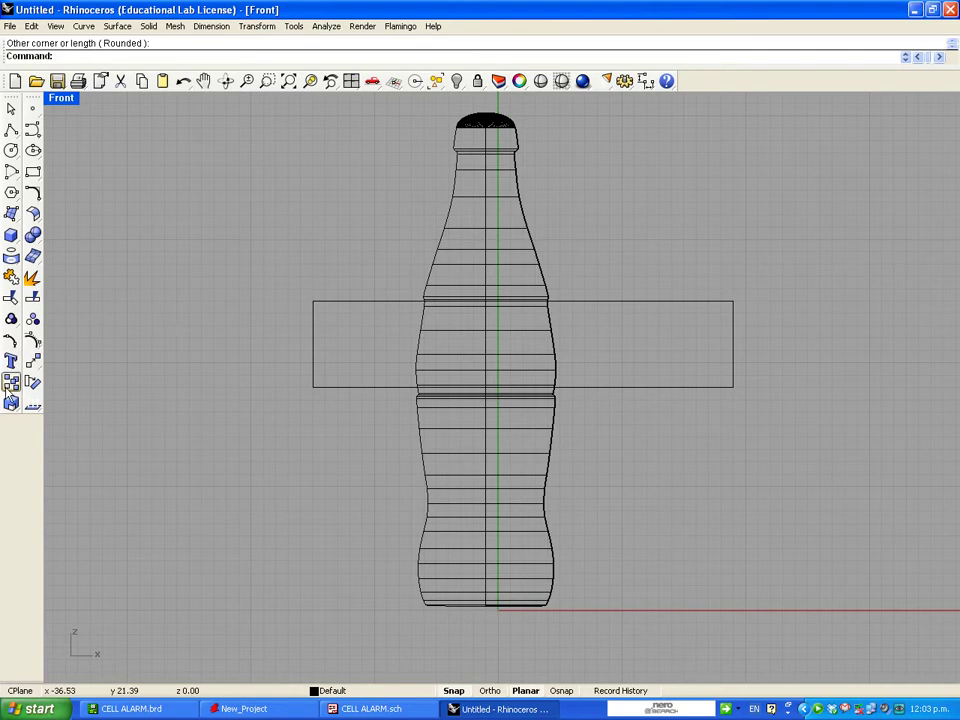
Split the bottle's revolved surface using the rectangle as the cutting object
click(32, 300)
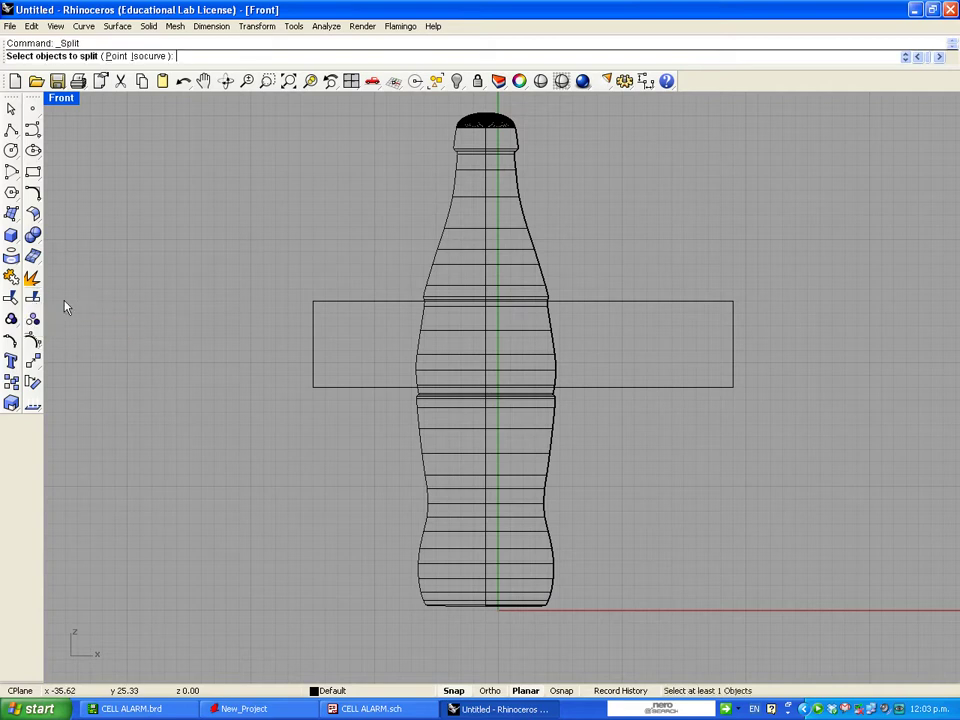
click(518, 198)
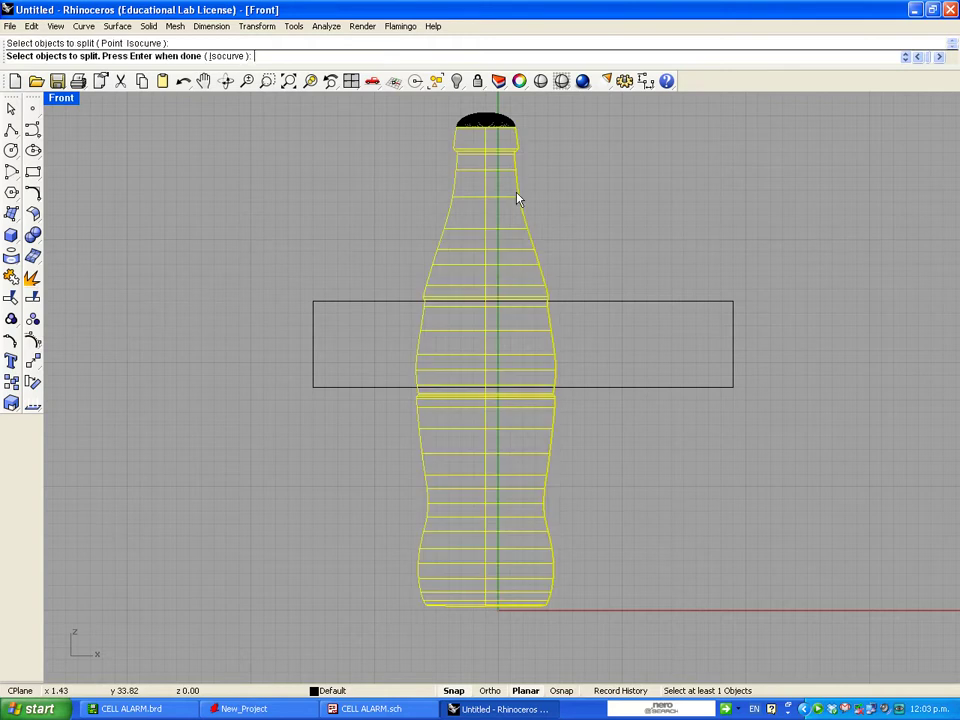
key(Return)
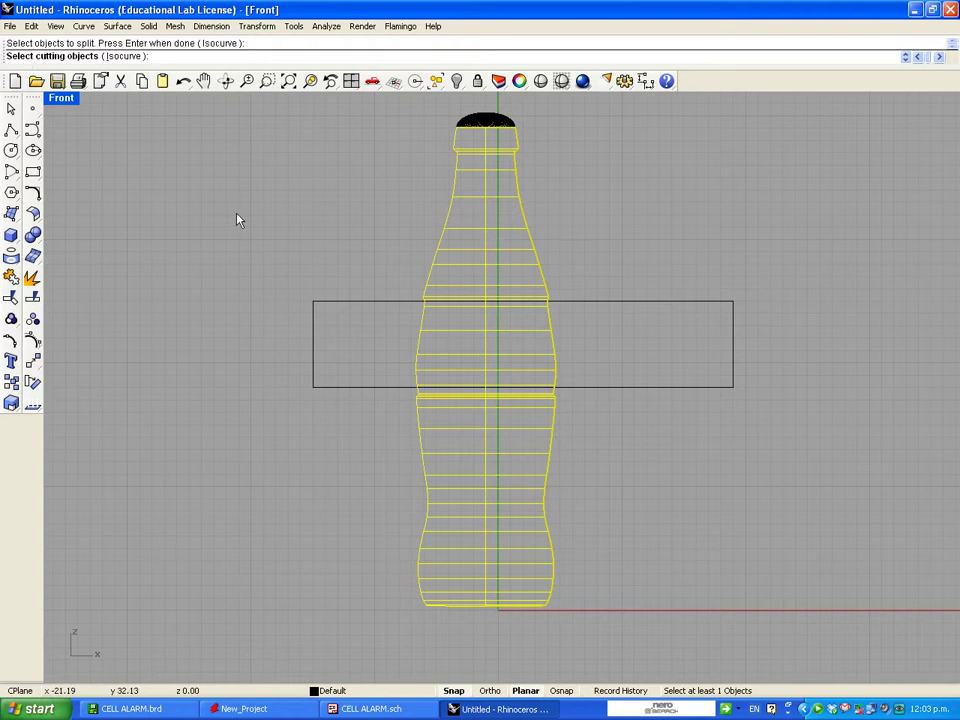
click(364, 302)
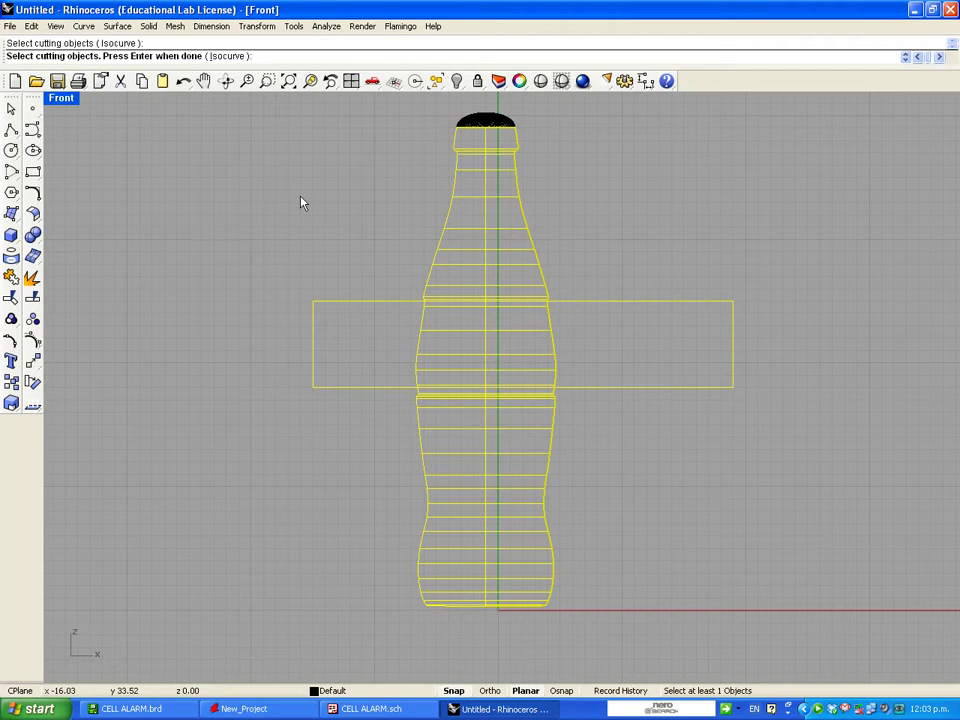
key(Return)
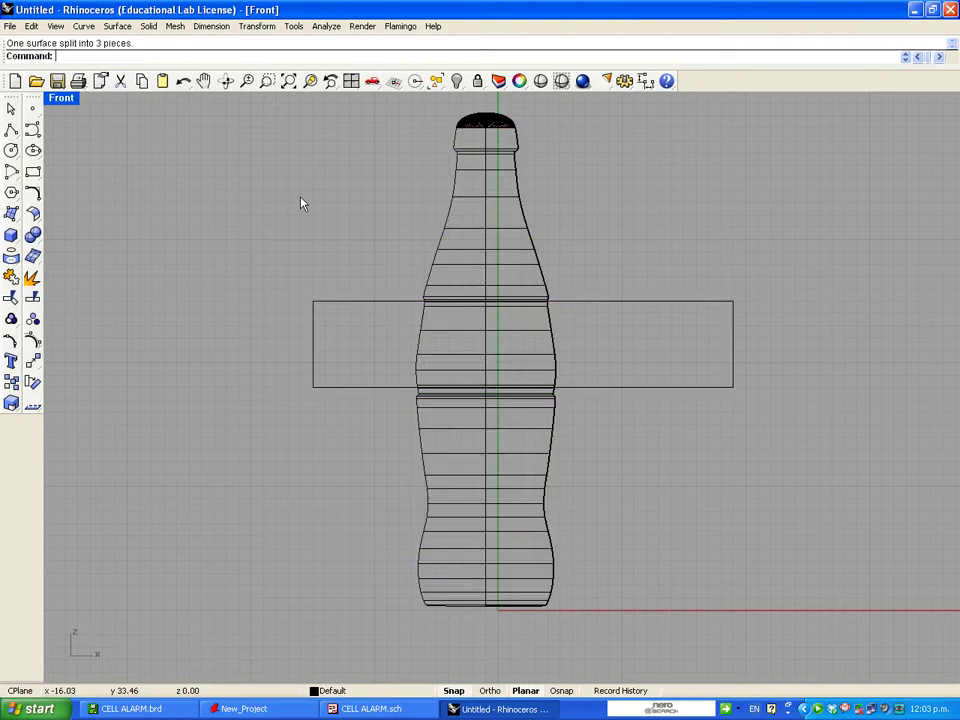
Return to the four-viewport layout and select the split bottle pieces one by one to check their separation
double_click(62, 99)
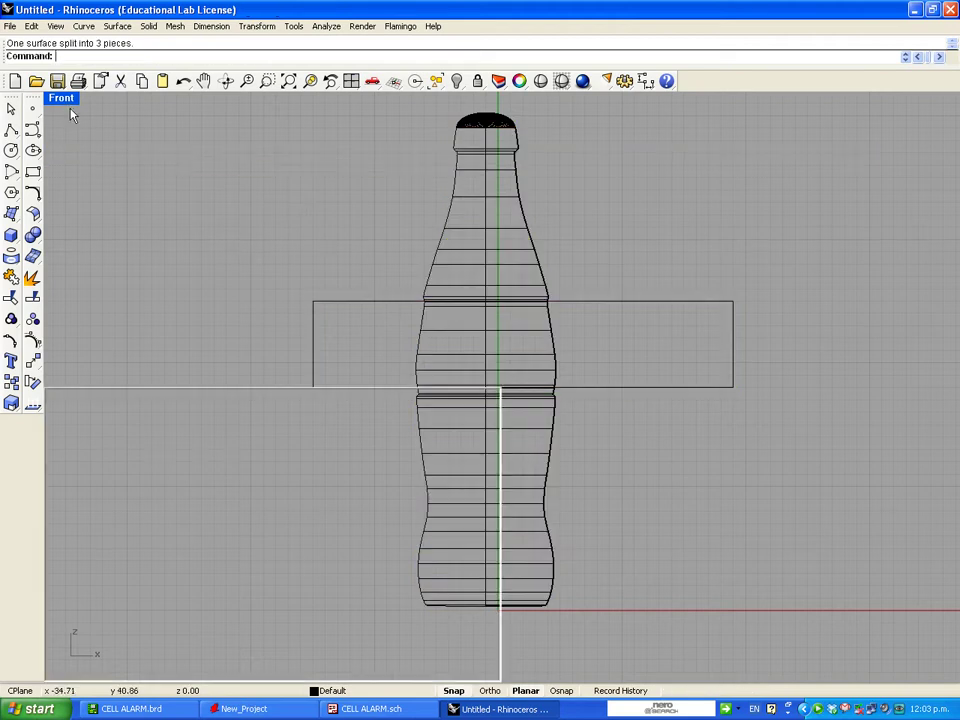
mouse_move(742, 254)
right_down()
mouse_move(771, 261)
mouse_move(745, 269)
right_up()
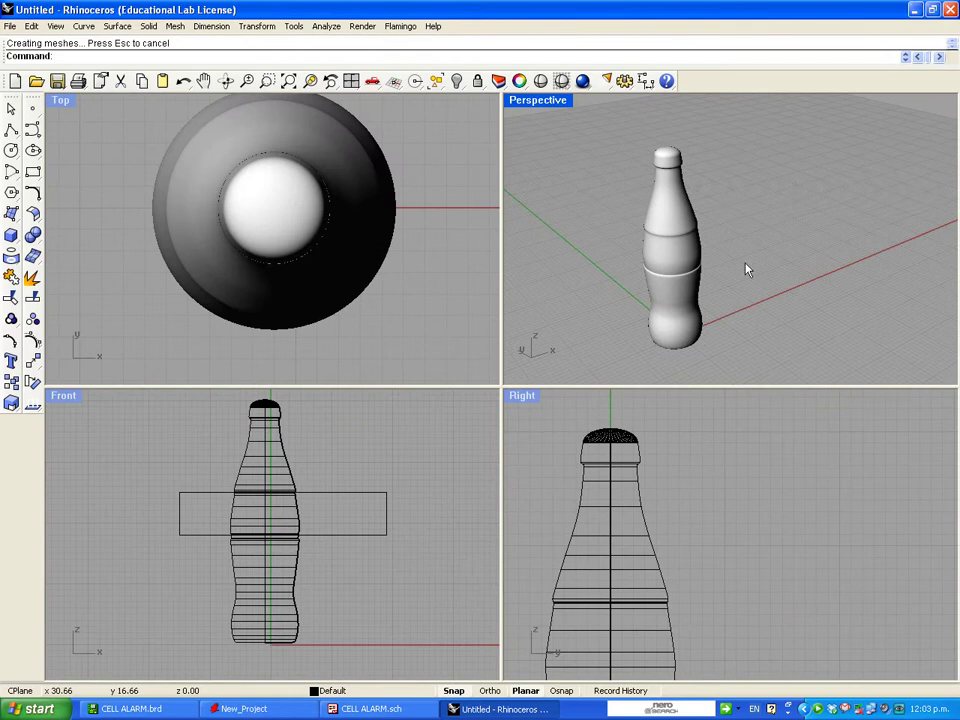
click(665, 214)
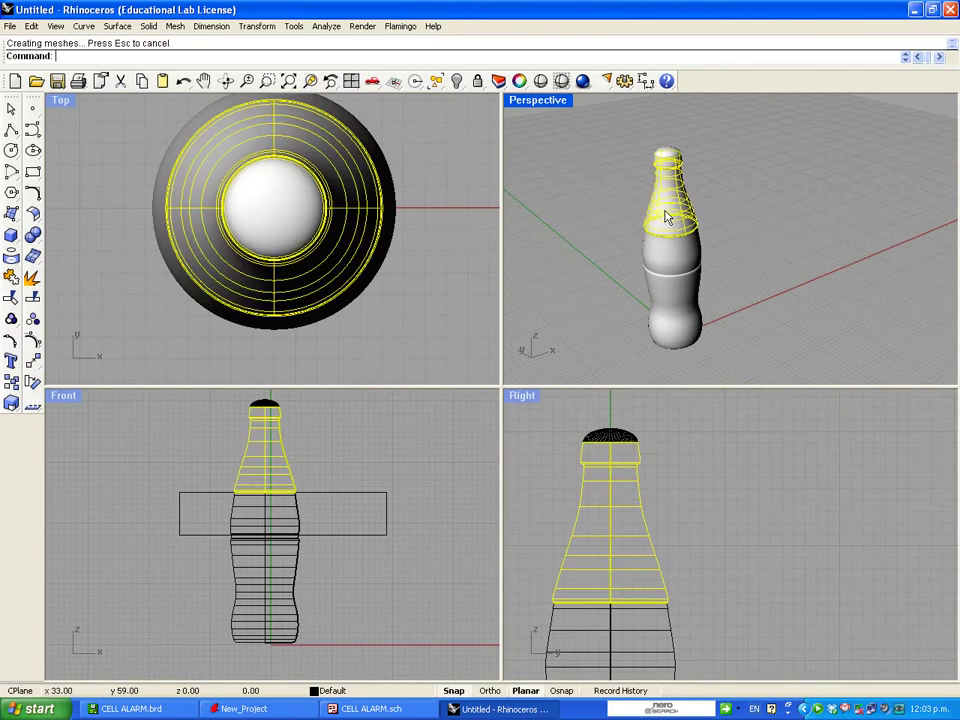
click(677, 263)
click(678, 295)
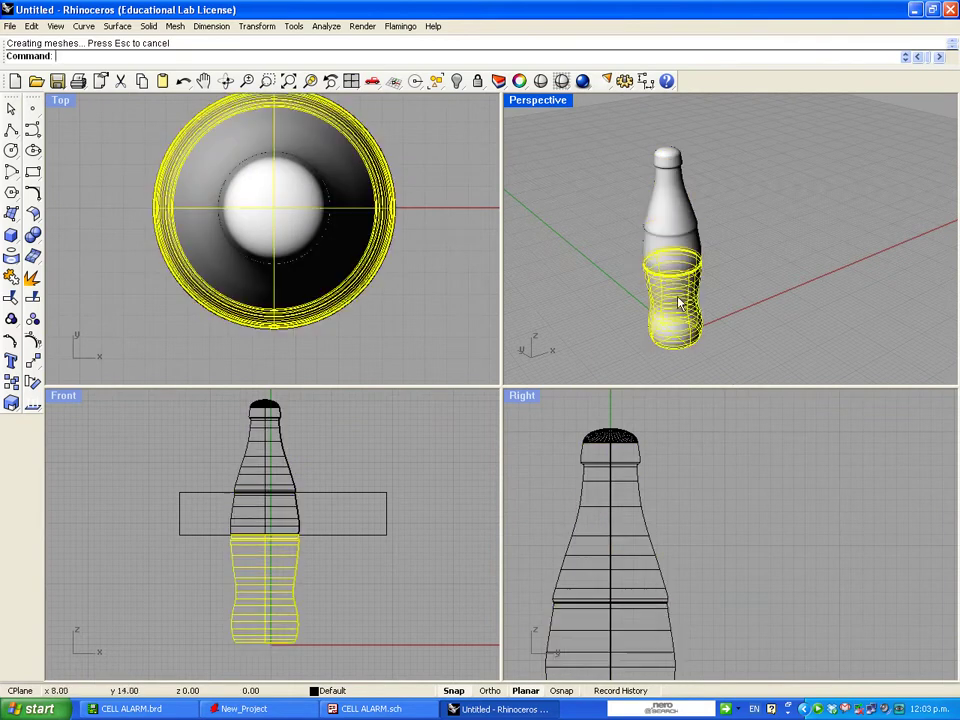
click(672, 243)
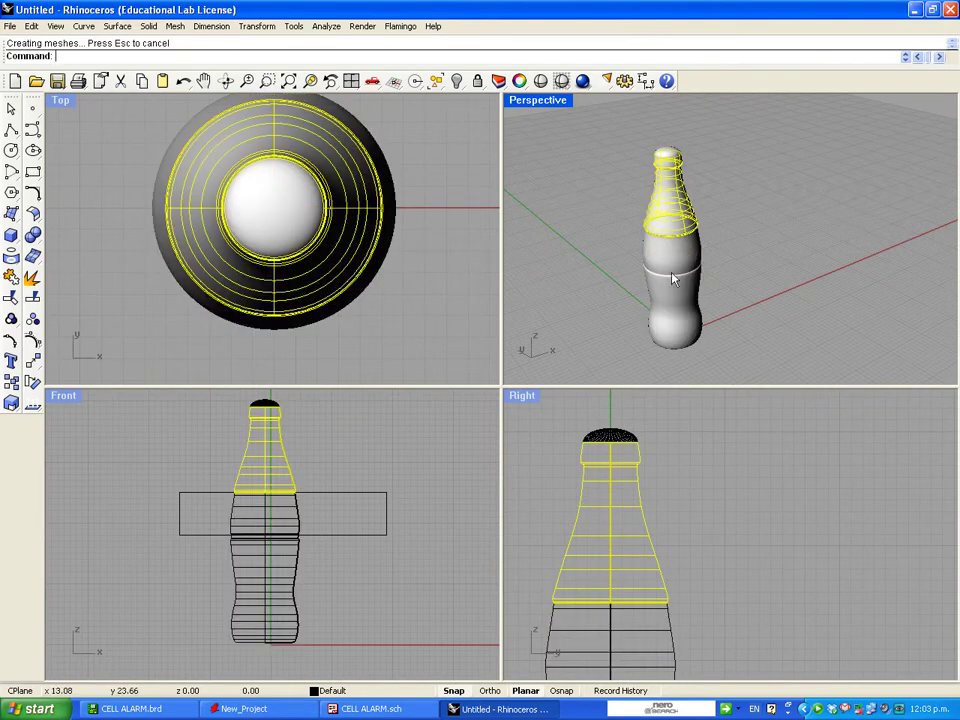
click(672, 276)
click(676, 302)
Move the bottle's upper piece to Layer 01 and set the Perspective viewport to Ghosted display
click(683, 237)
click(498, 81)
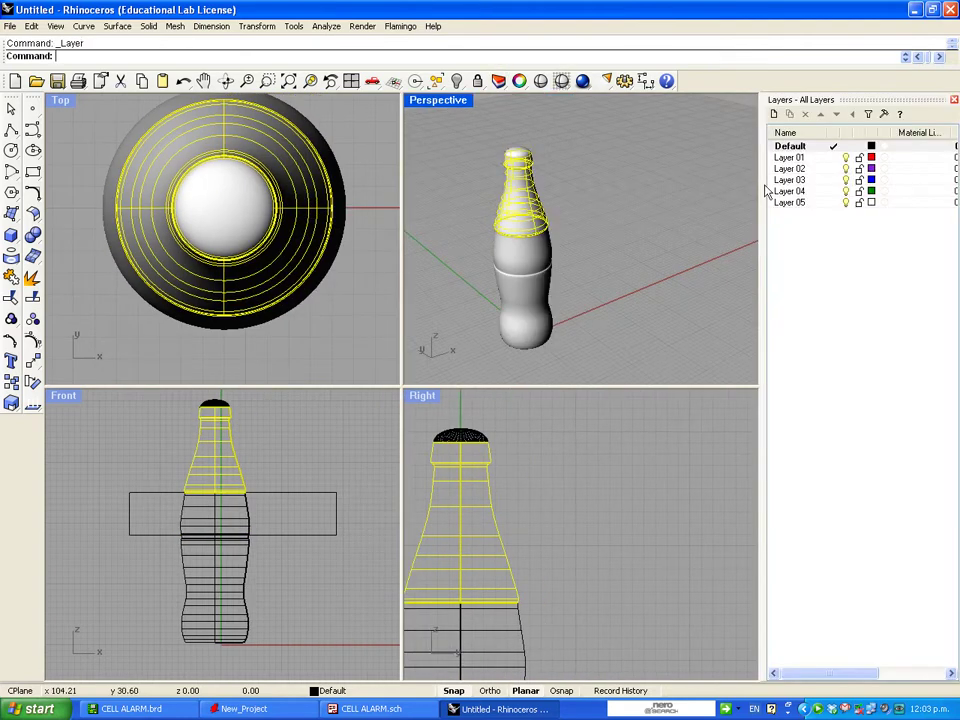
right_click(870, 160)
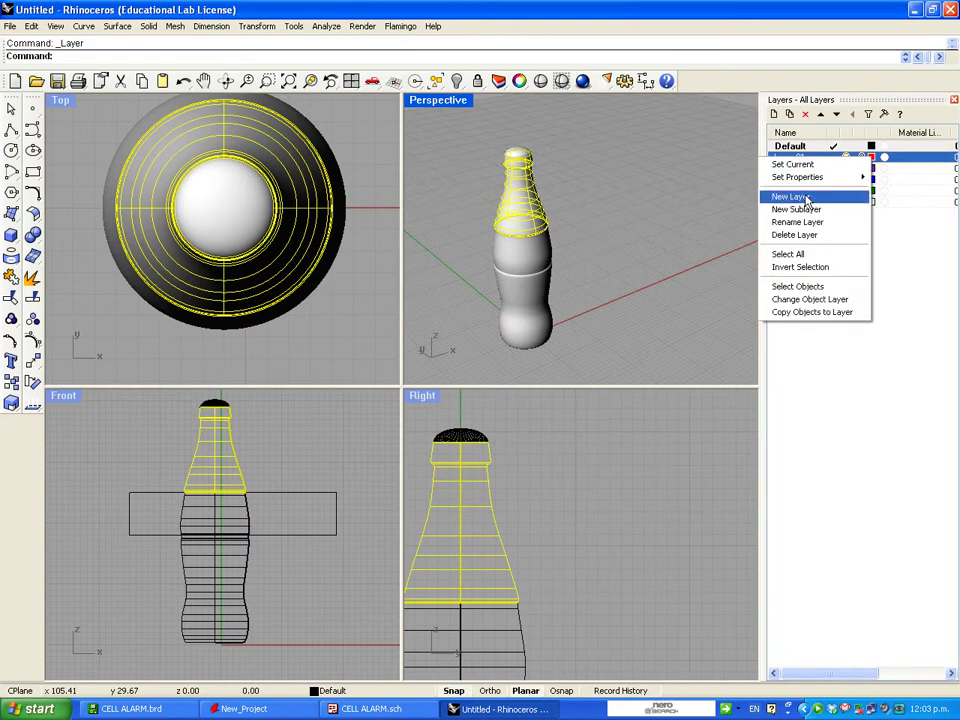
click(796, 300)
click(438, 100)
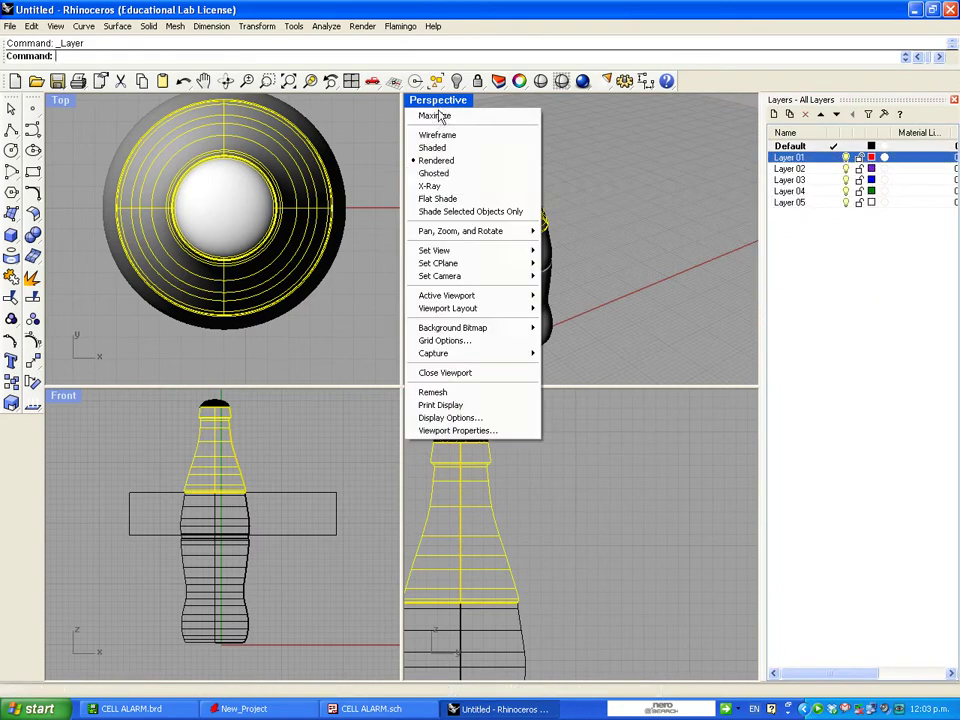
click(436, 176)
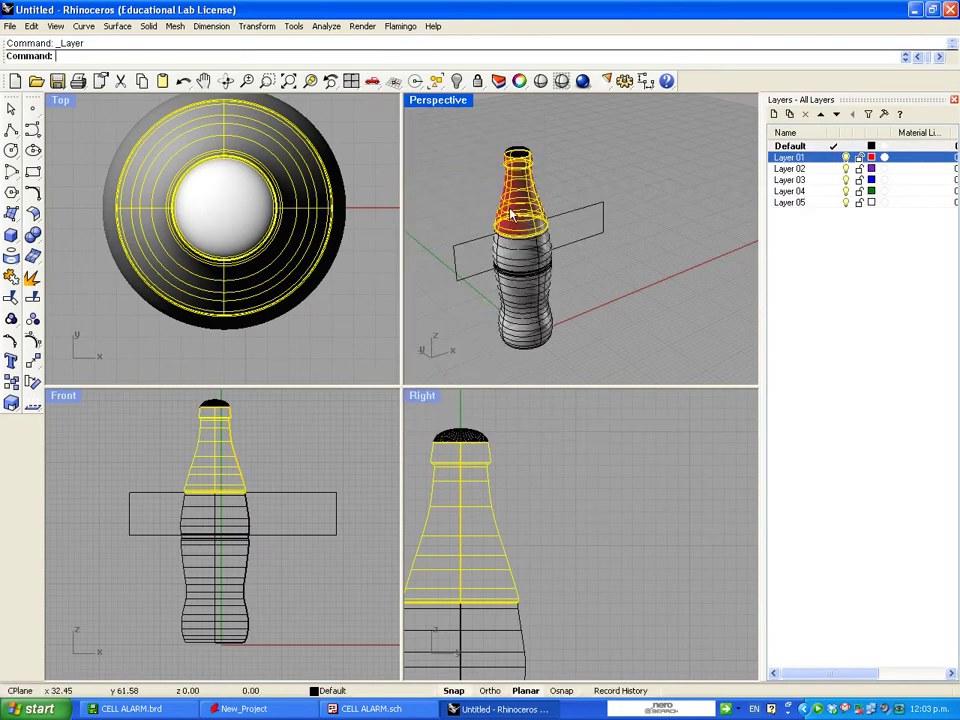
Move the bottle's lower piece to Layer 01
click(512, 303)
right_click(862, 160)
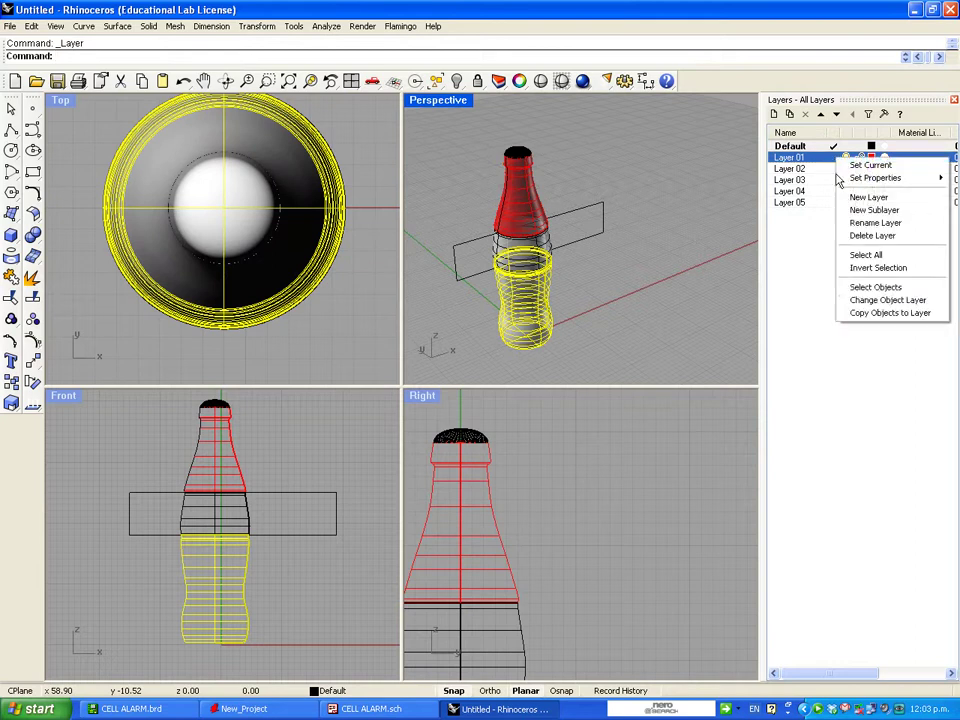
click(879, 301)
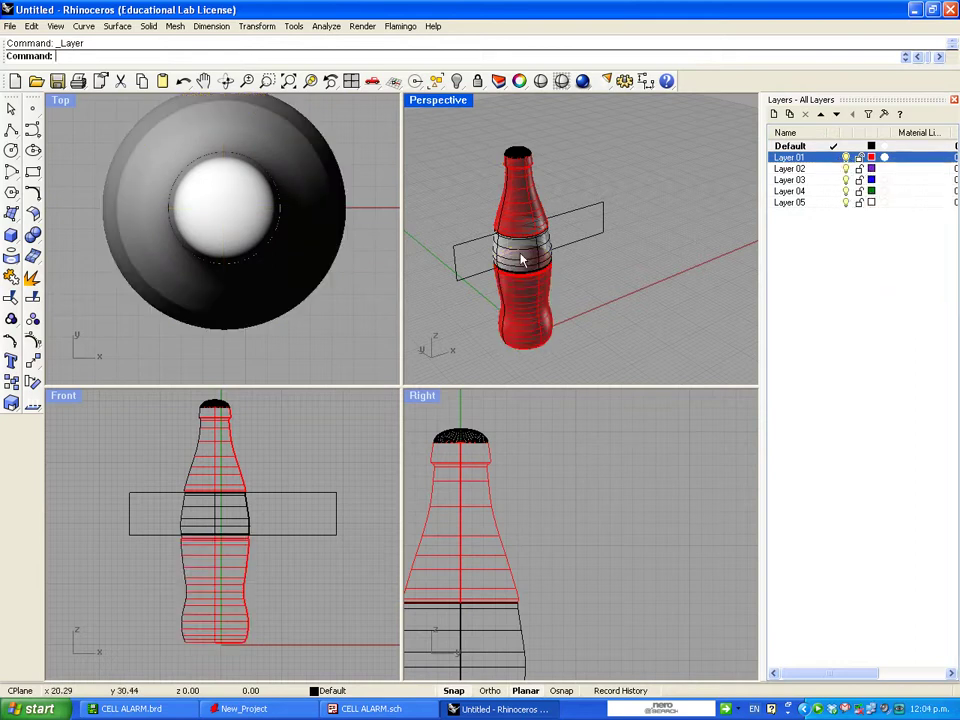
Move the bottle's middle label band to Layer 03
click(524, 259)
click(565, 303)
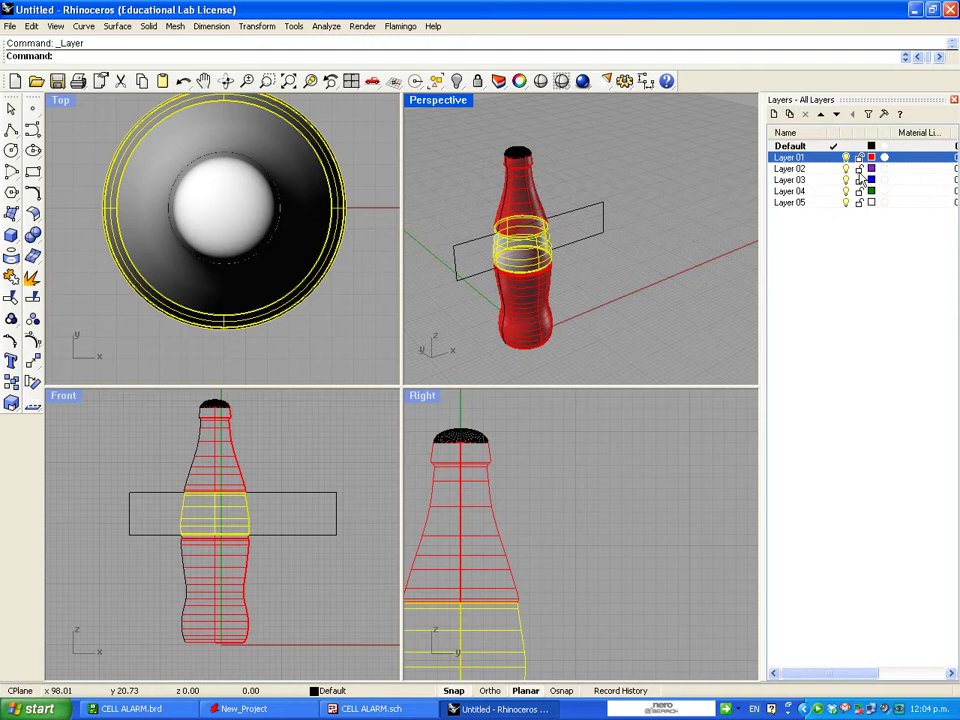
right_click(797, 180)
click(843, 323)
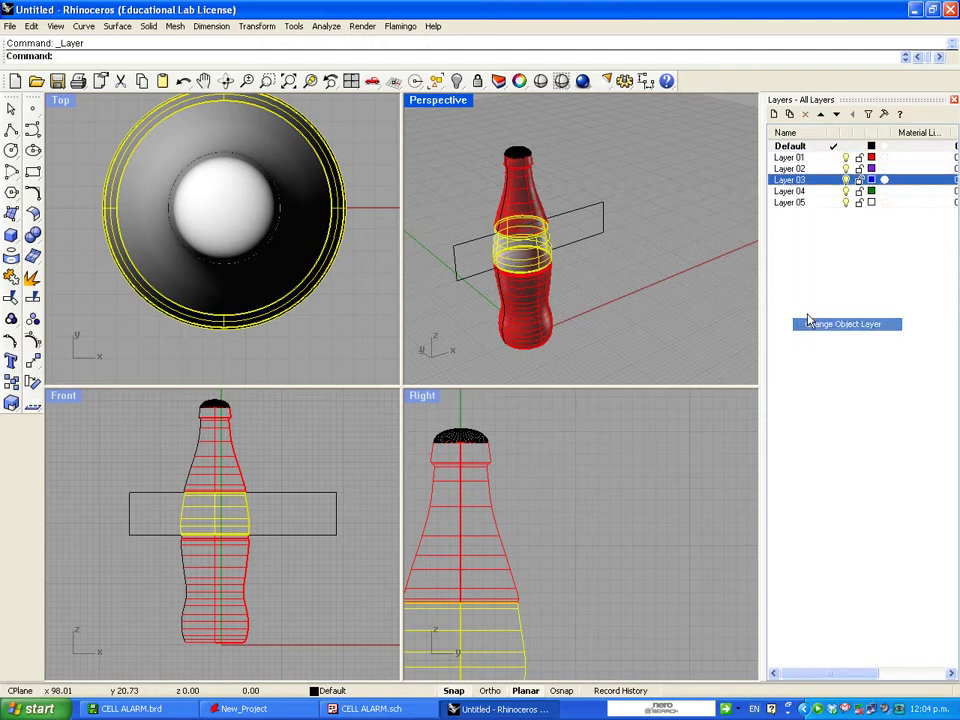
Move the patch surface closing the bottle's mouth to Layer 04
right_drag(596, 256, 437, 146)
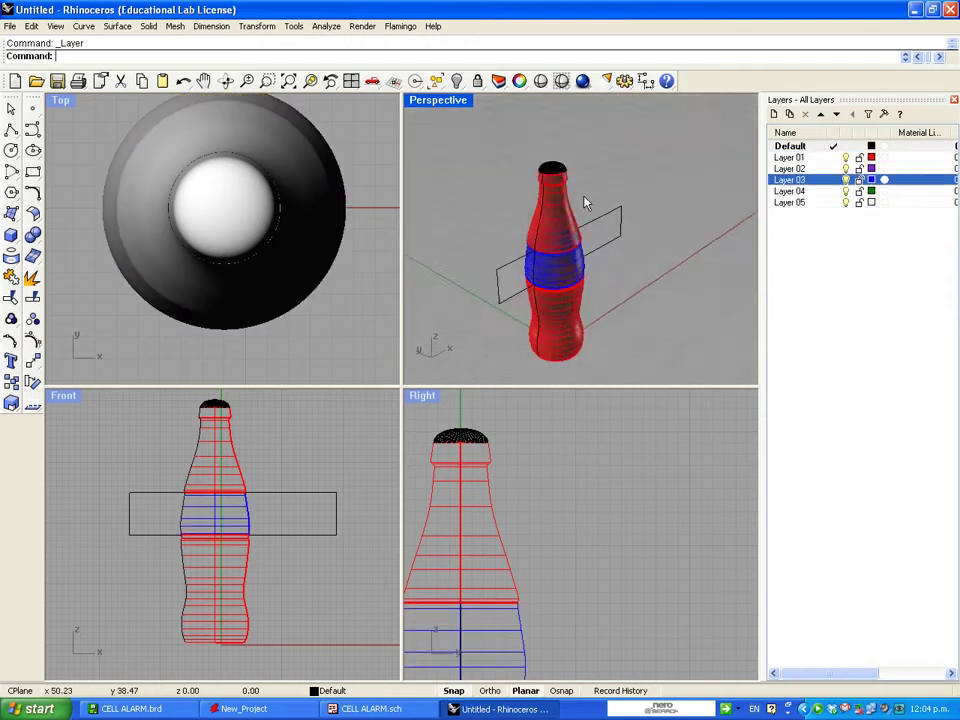
scroll(540, 165, up, 3)
click(518, 175)
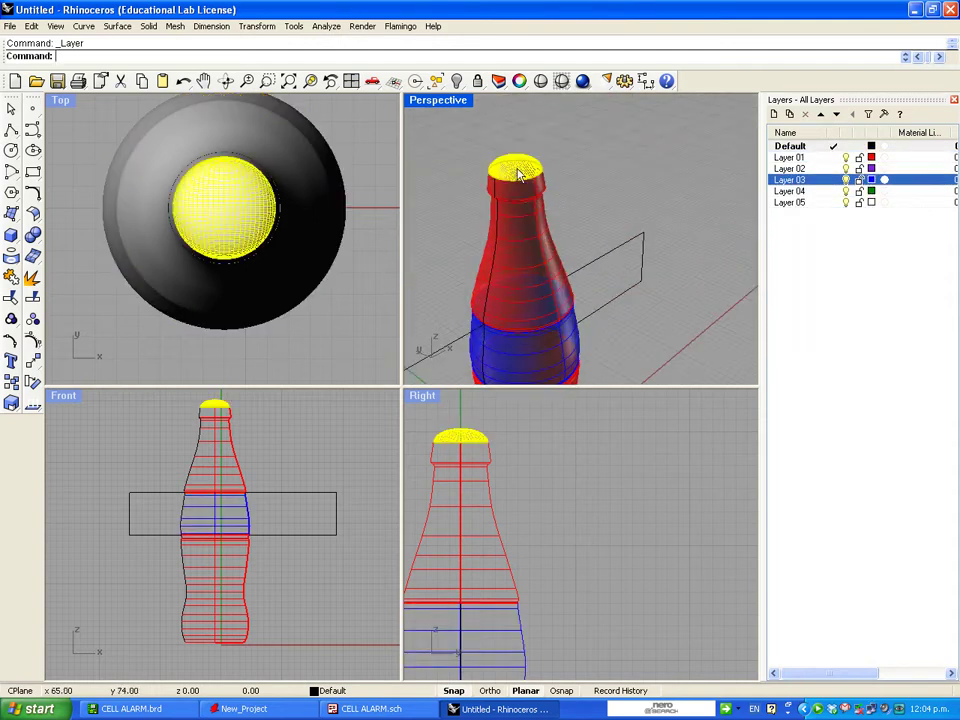
right_click(795, 191)
click(840, 329)
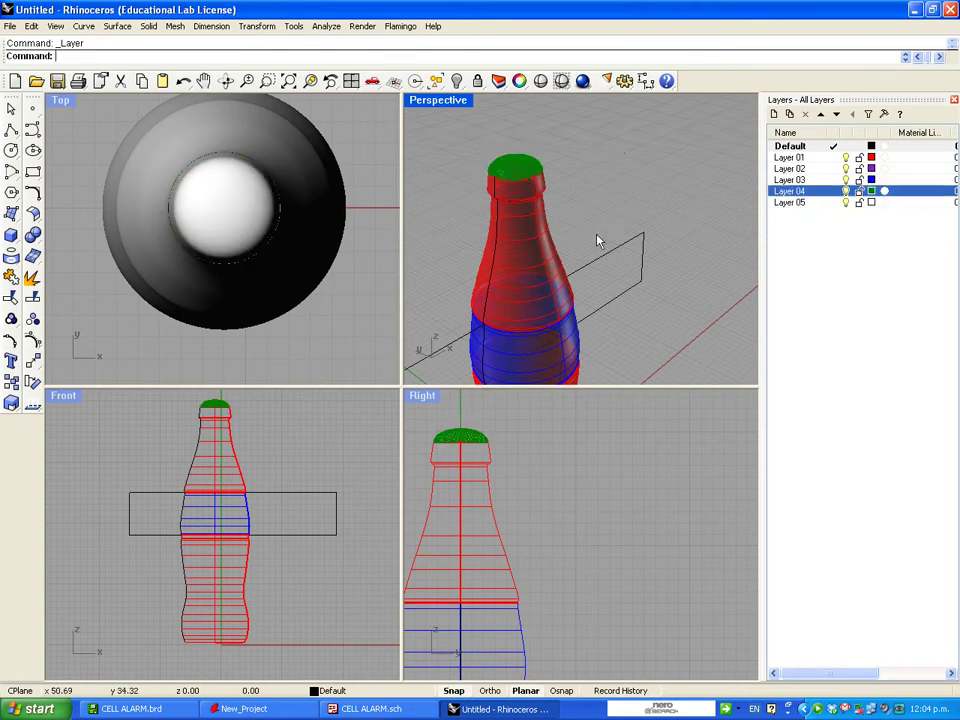
scroll(596, 242, down, 3)
right_drag(596, 242, 583, 285)
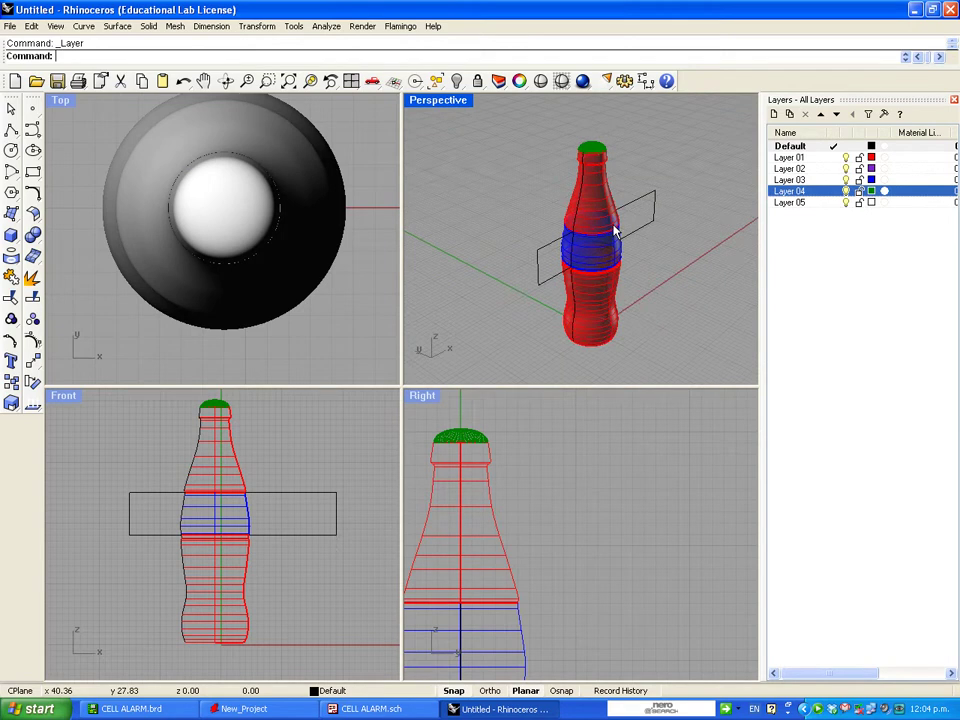
right_drag(664, 281, 700, 300)
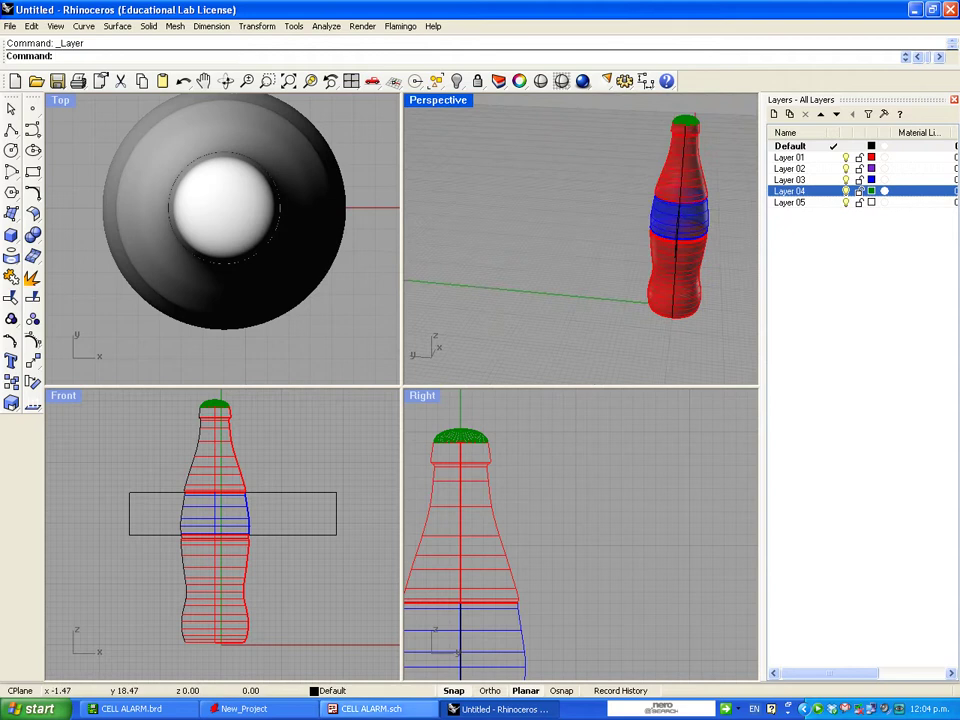